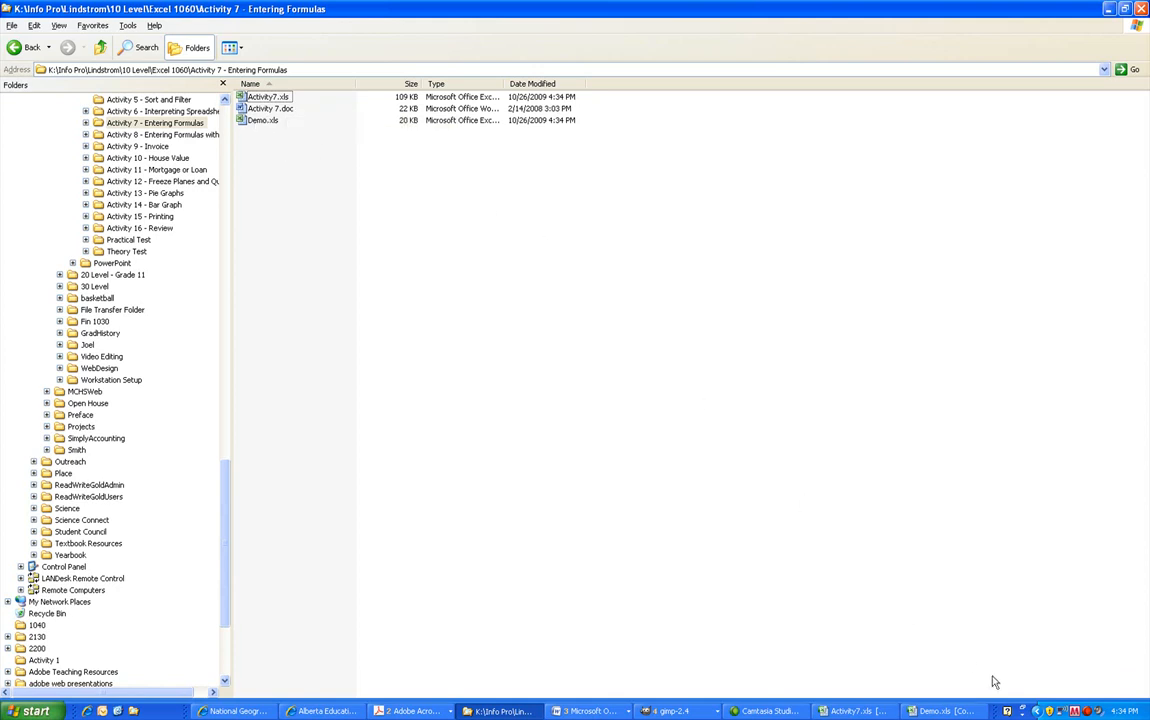
Switch to the Demo.xls workbook and calculate the first rectangle's area in C4 with the formula =80*50.
{"action": "left_click", "coordinate": [935, 711]}
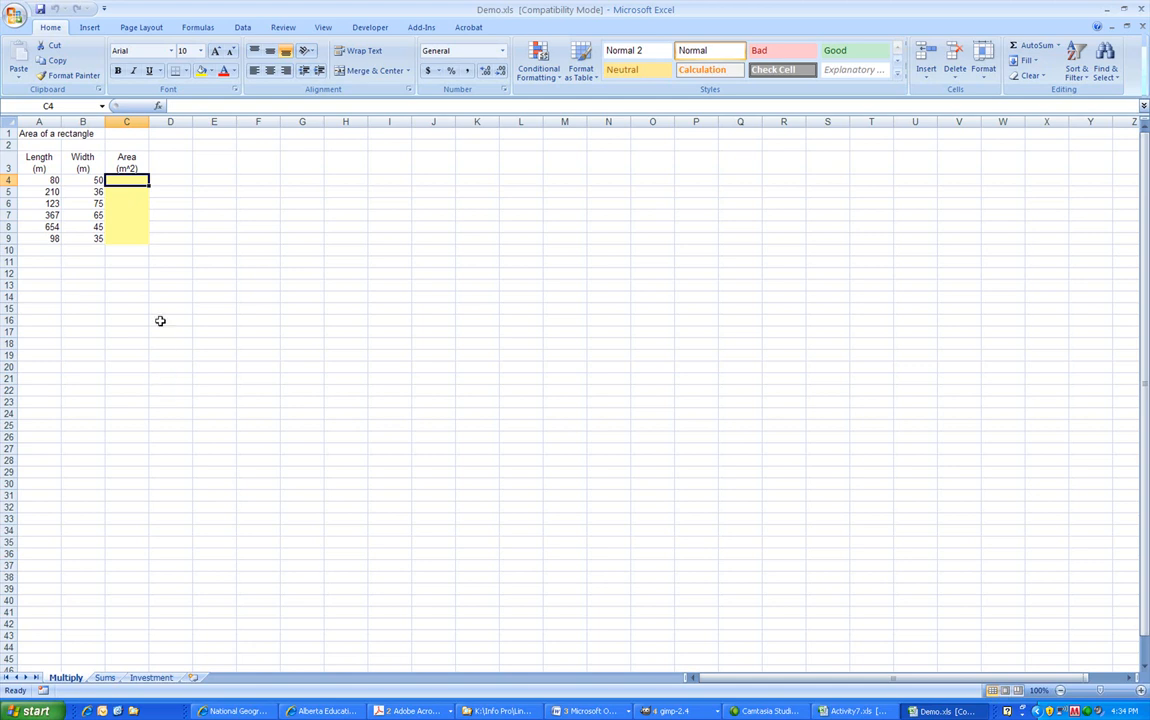
{"action": "left_click", "coordinate": [46, 180]}
{"action": "left_click", "coordinate": [93, 180]}
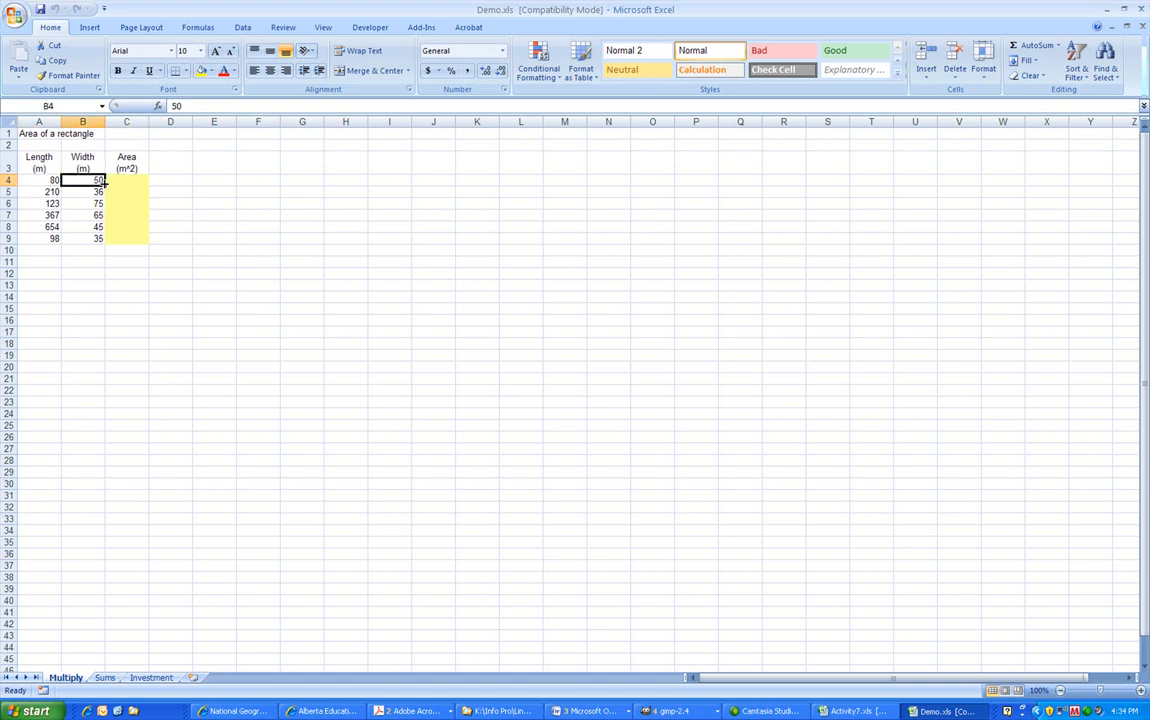
{"action": "left_click", "coordinate": [40, 180]}
{"action": "left_click", "coordinate": [118, 180]}
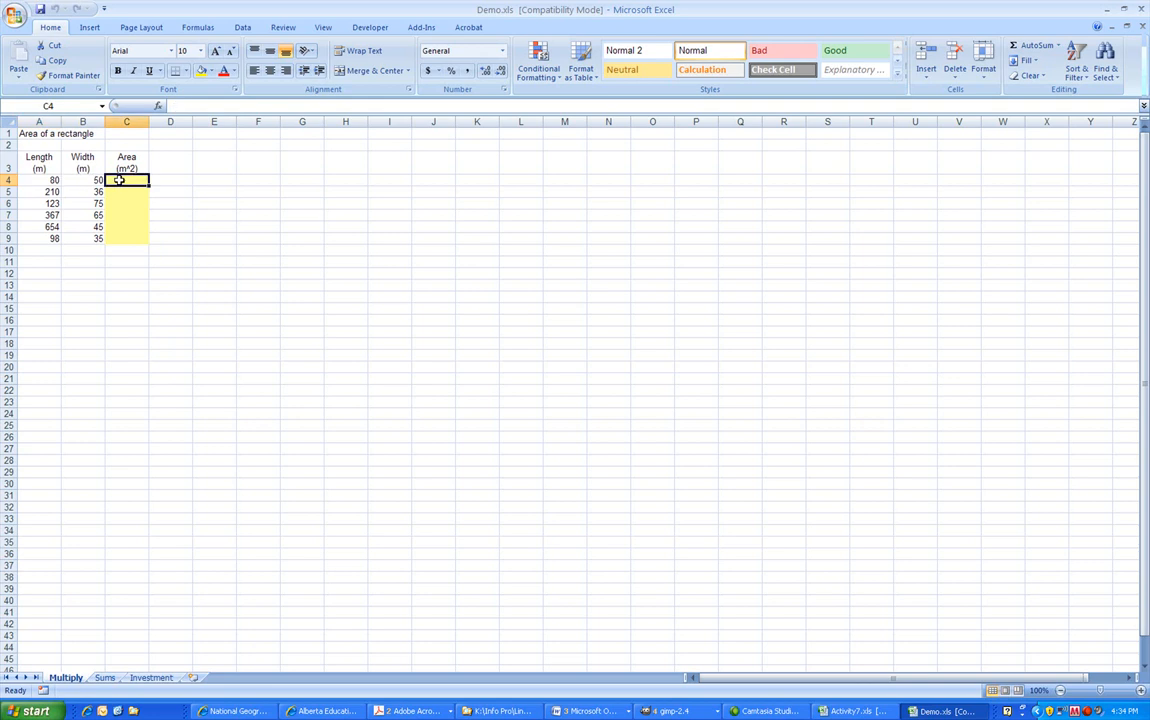
{"action": "type", "text": "=80*50"}
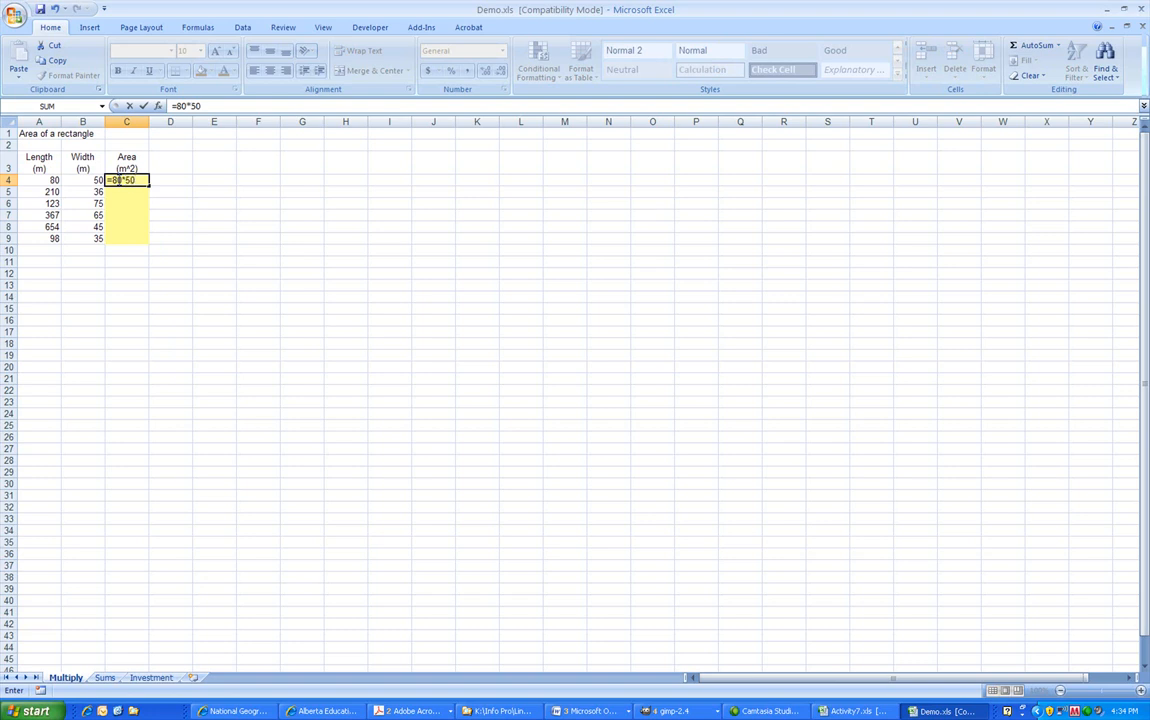
{"action": "key", "text": "Return"}
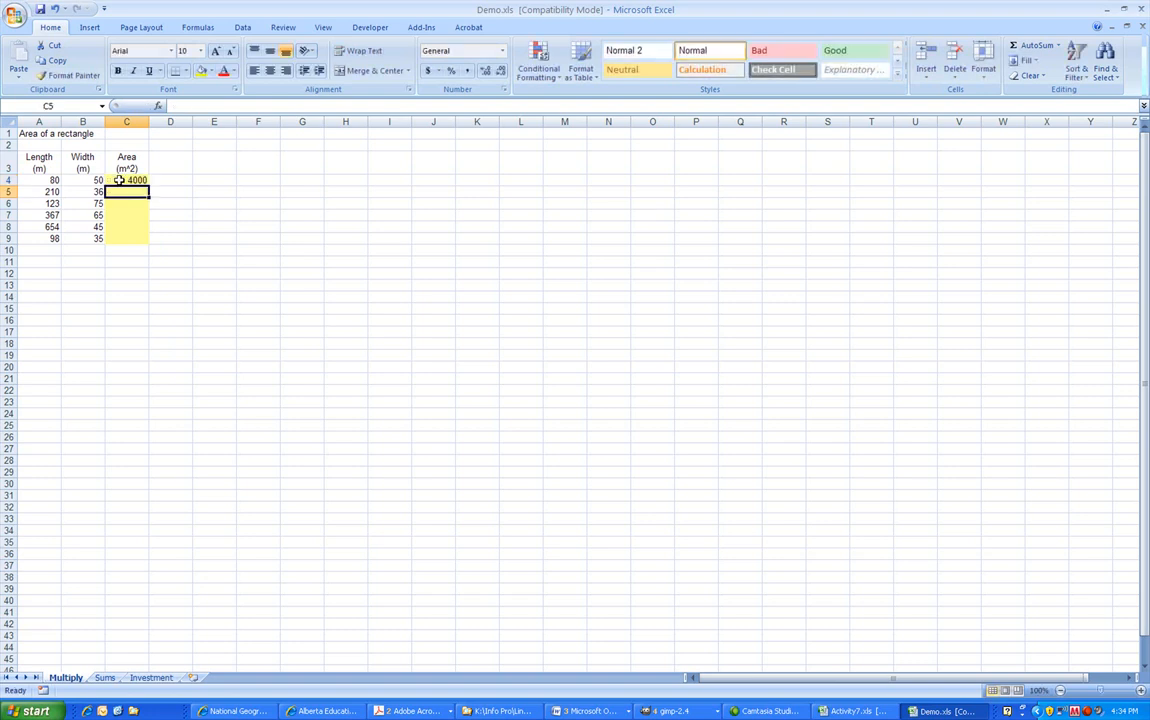
Set the first rectangle's width in B4 to 40.
{"action": "left_click", "coordinate": [68, 179]}
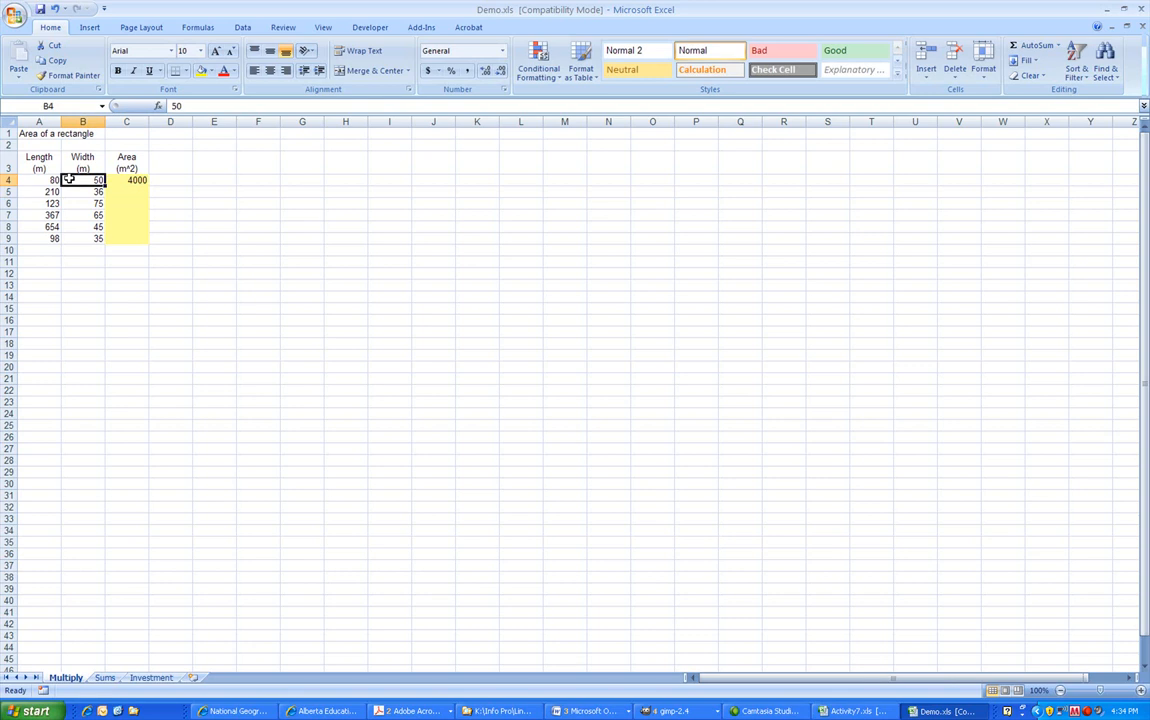
{"action": "type", "text": "40"}
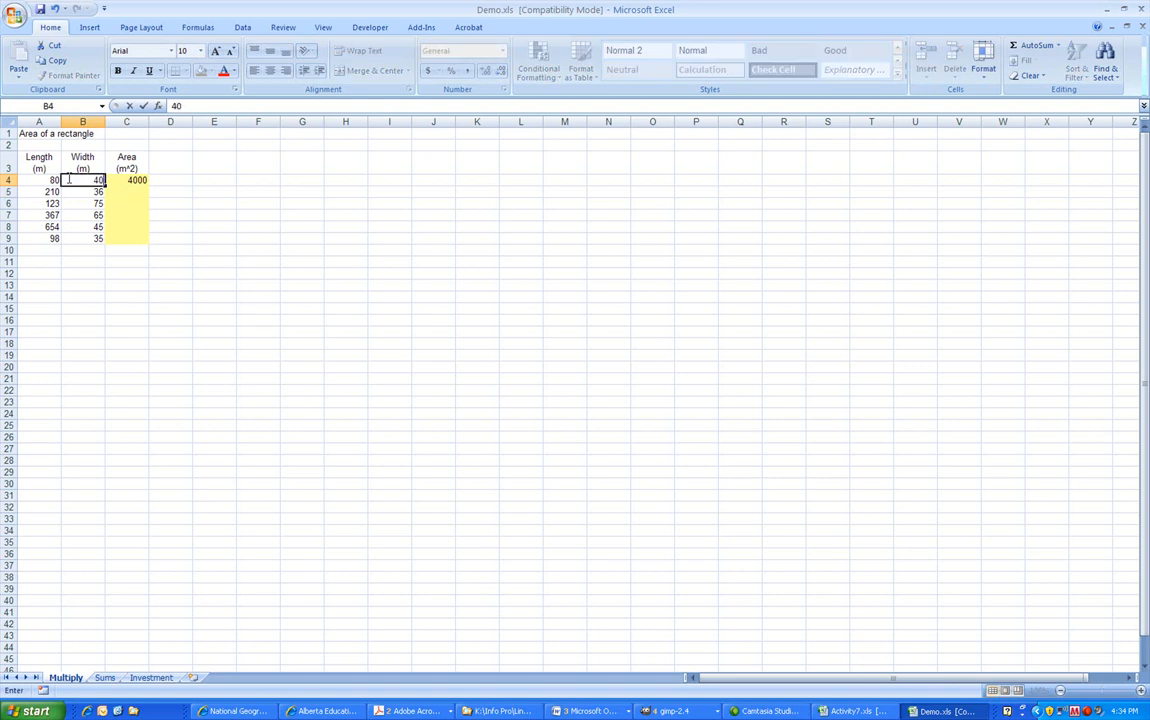
{"action": "key", "text": "Return"}
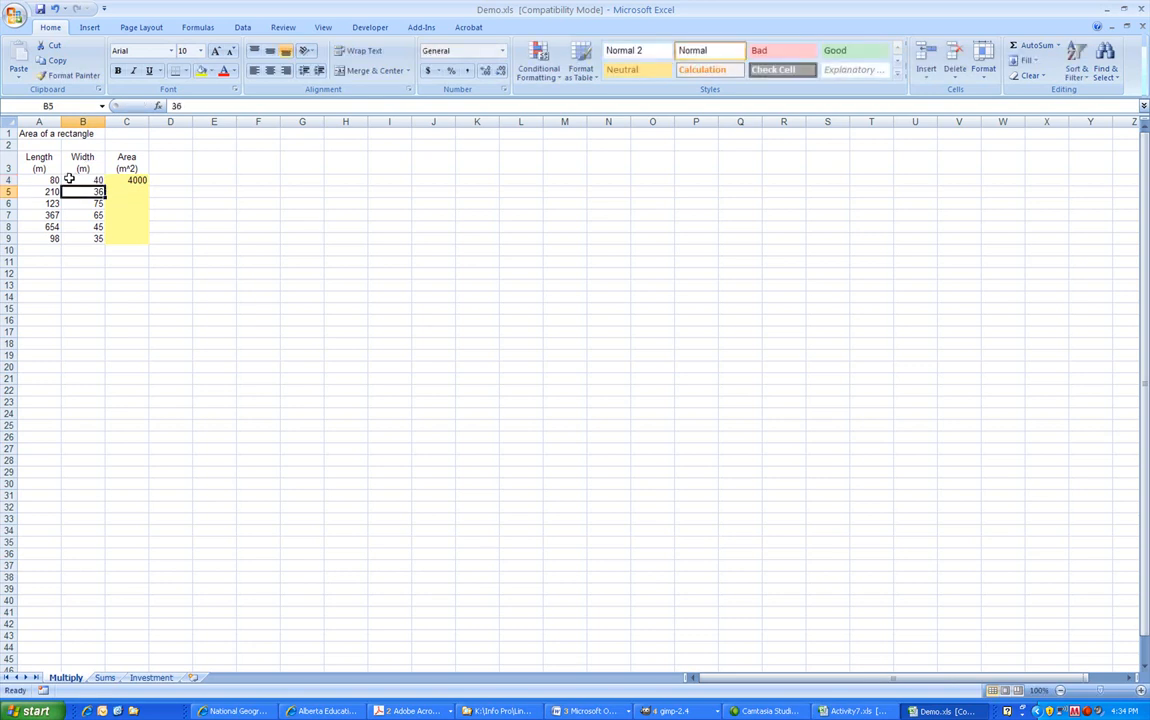
Replace the formula in C4 with the cell-reference product =B4*A4.
{"action": "left_click", "coordinate": [137, 179]}
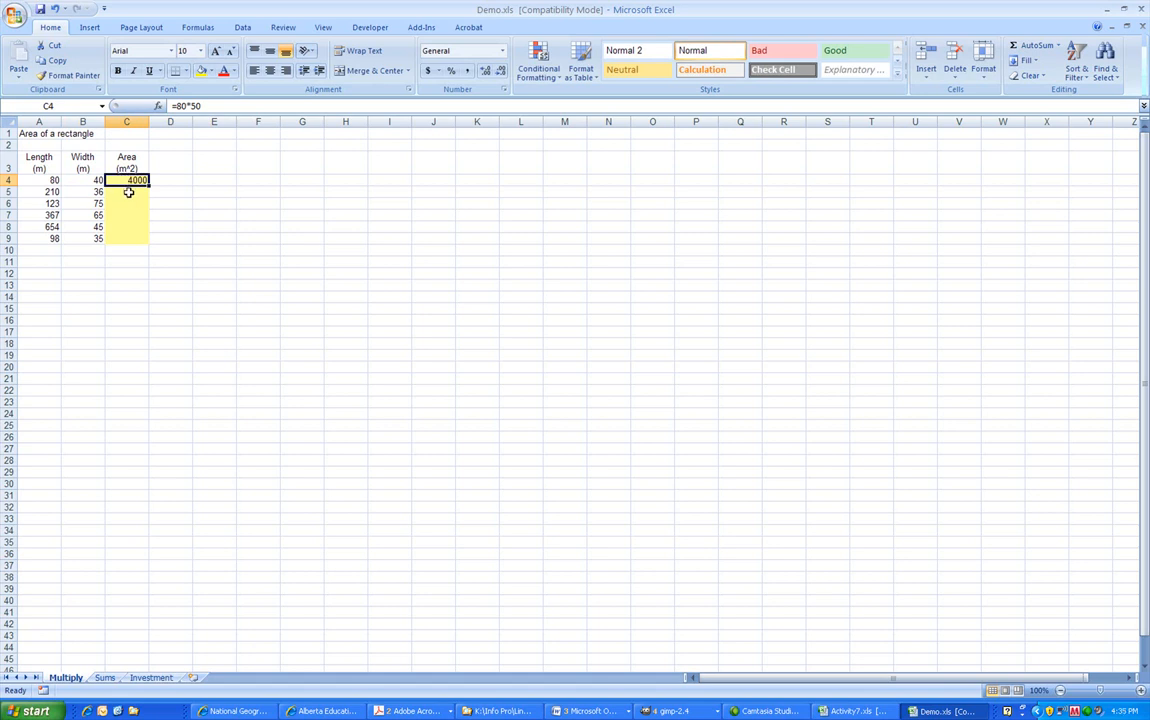
{"action": "type", "text": "="}
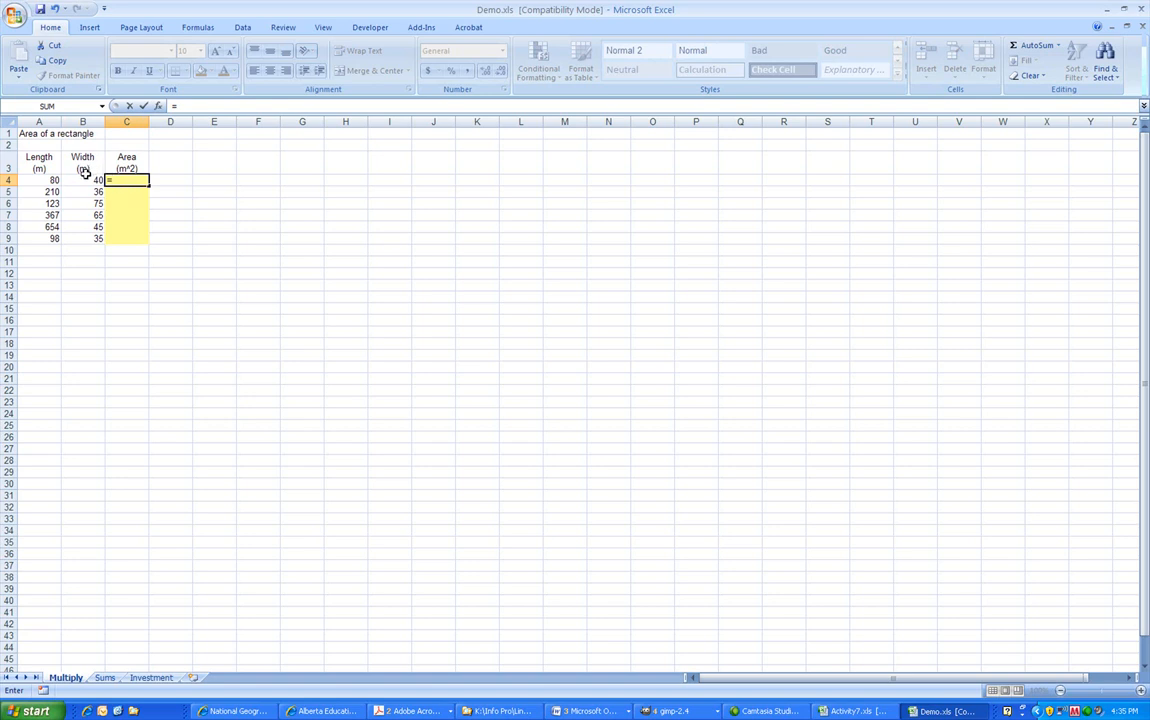
{"action": "left_click", "coordinate": [83, 179]}
{"action": "type", "text": "*"}
{"action": "left_click", "coordinate": [52, 180]}
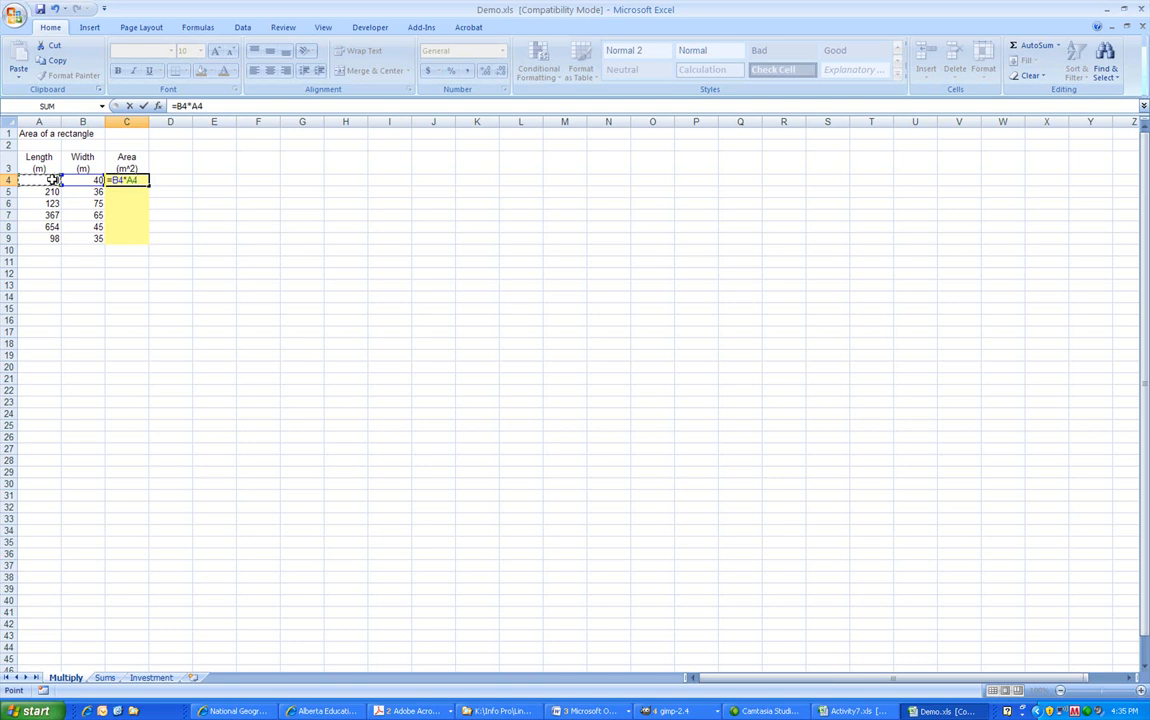
{"action": "key", "text": "Return"}
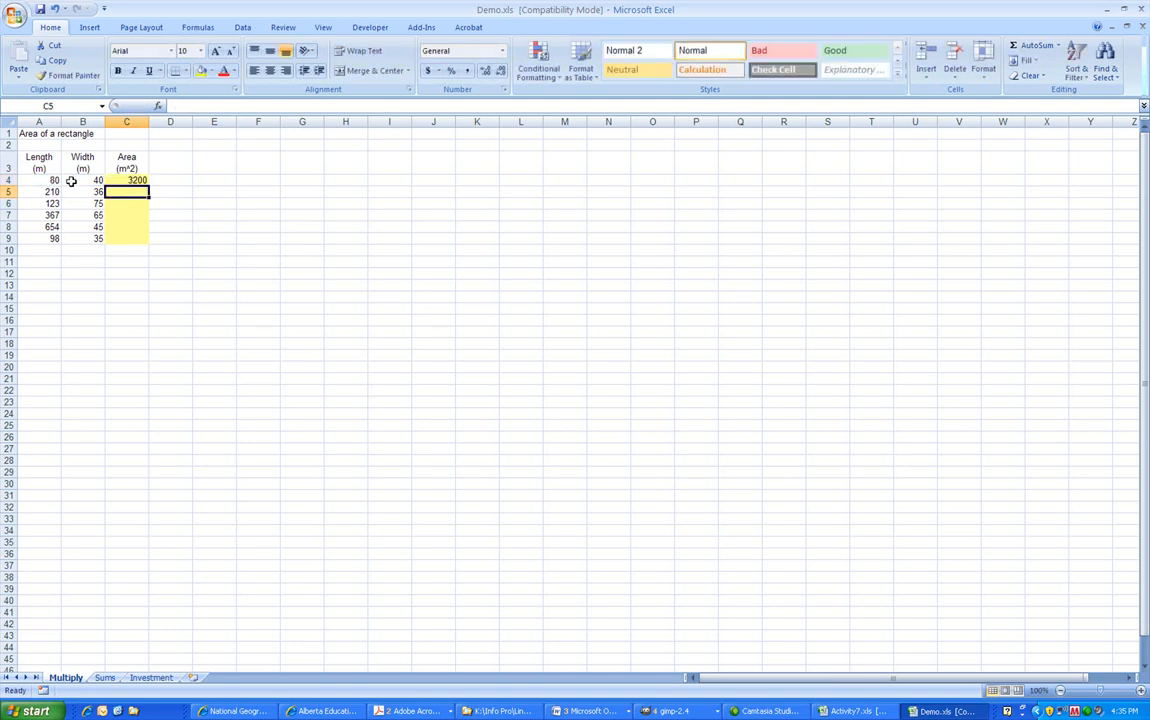
Set the first rectangle's width in B4 to 60 and check the area formula in C4.
{"action": "left_click", "coordinate": [79, 180]}
{"action": "type", "text": "6"}
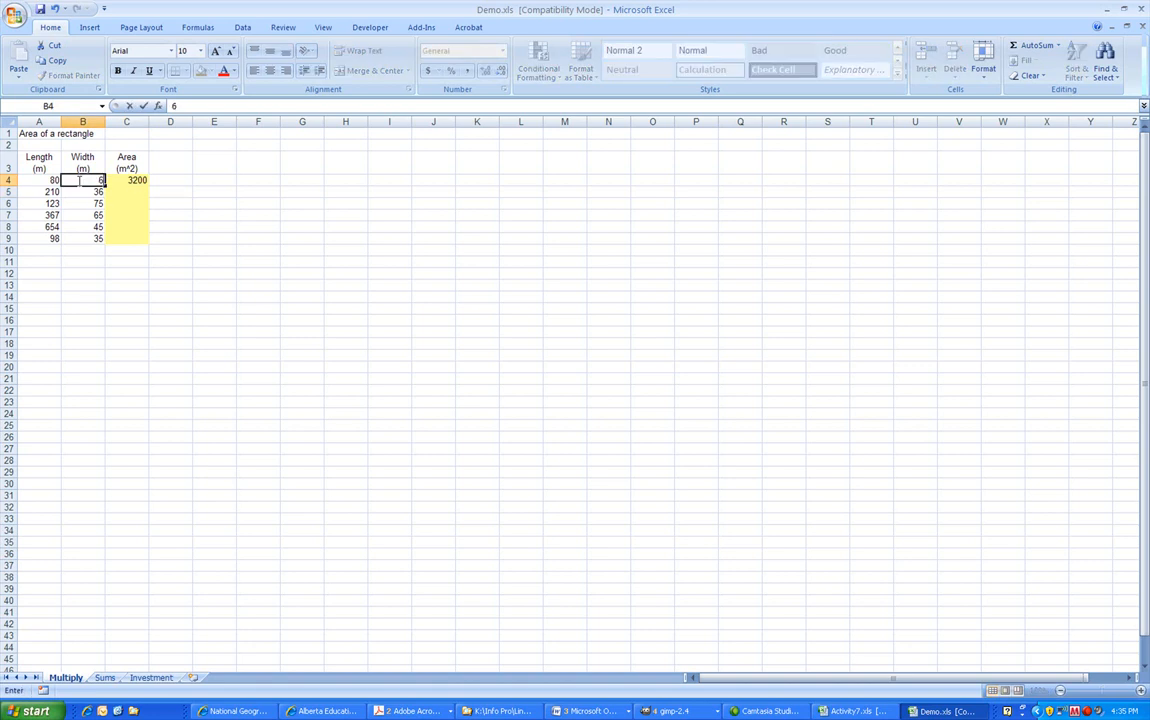
{"action": "type", "text": "0"}
{"action": "key", "text": "Return"}
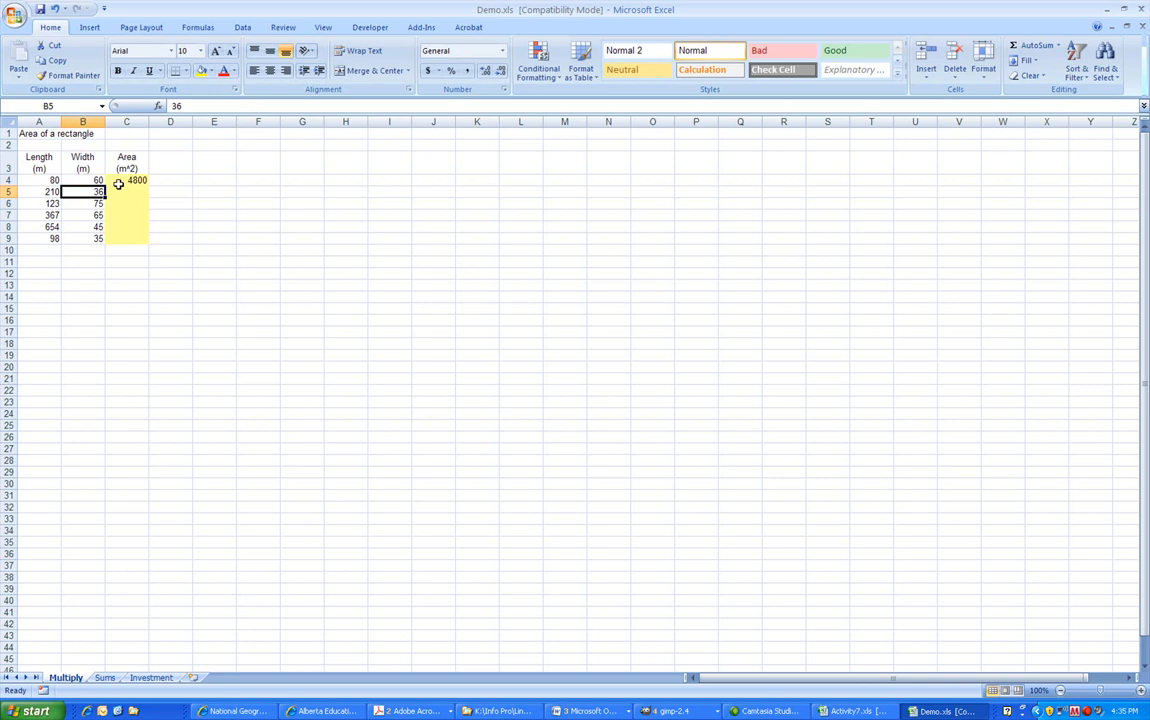
{"action": "left_click", "coordinate": [136, 182]}
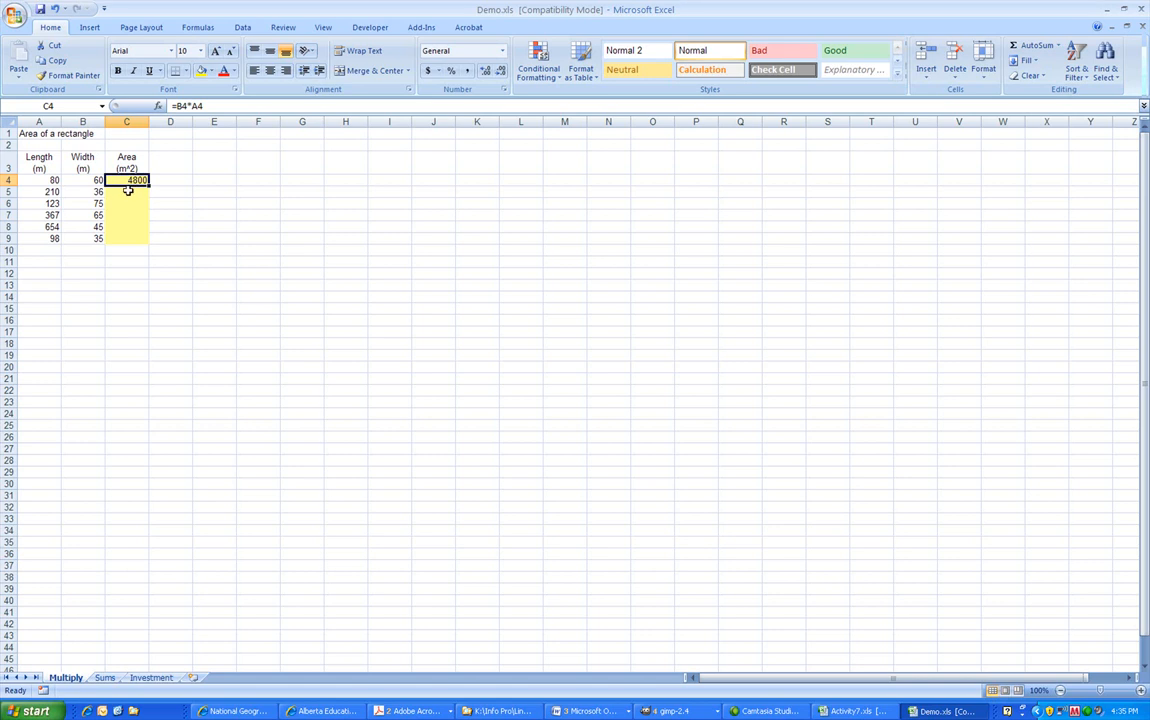
Enter =A5*B5 as the area formula in C5 and fill it down through C9.
{"action": "left_click", "coordinate": [127, 191]}
{"action": "type", "text": "="}
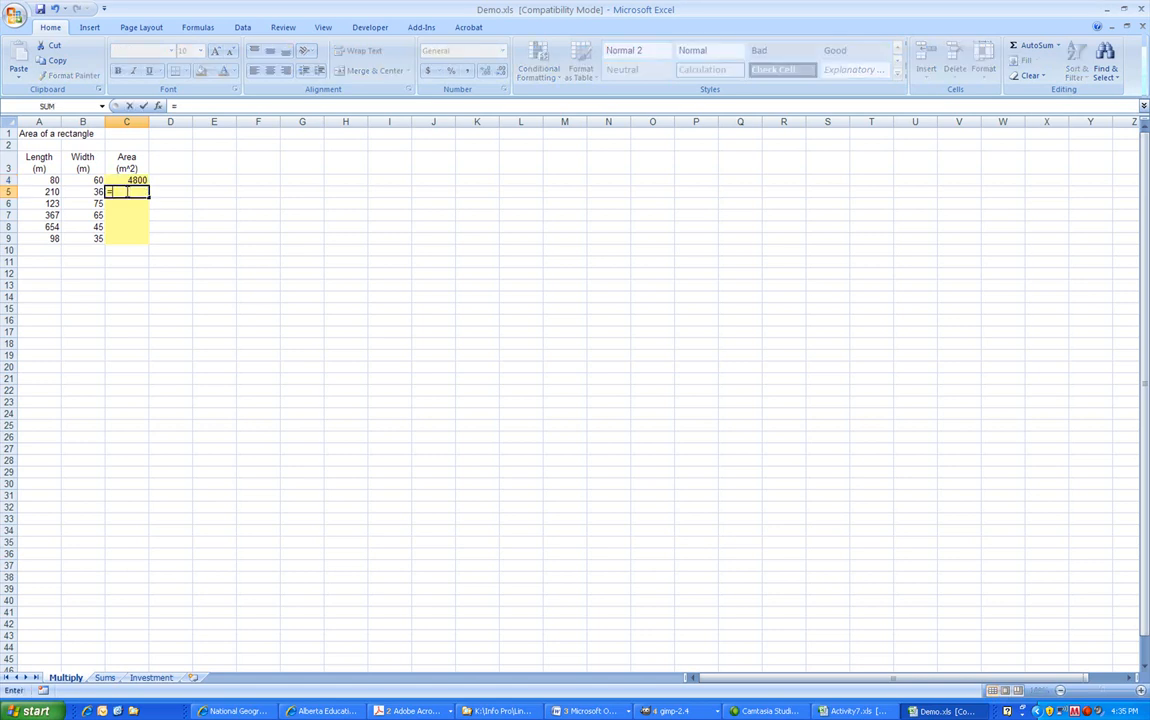
{"action": "type", "text": "a5*b5"}
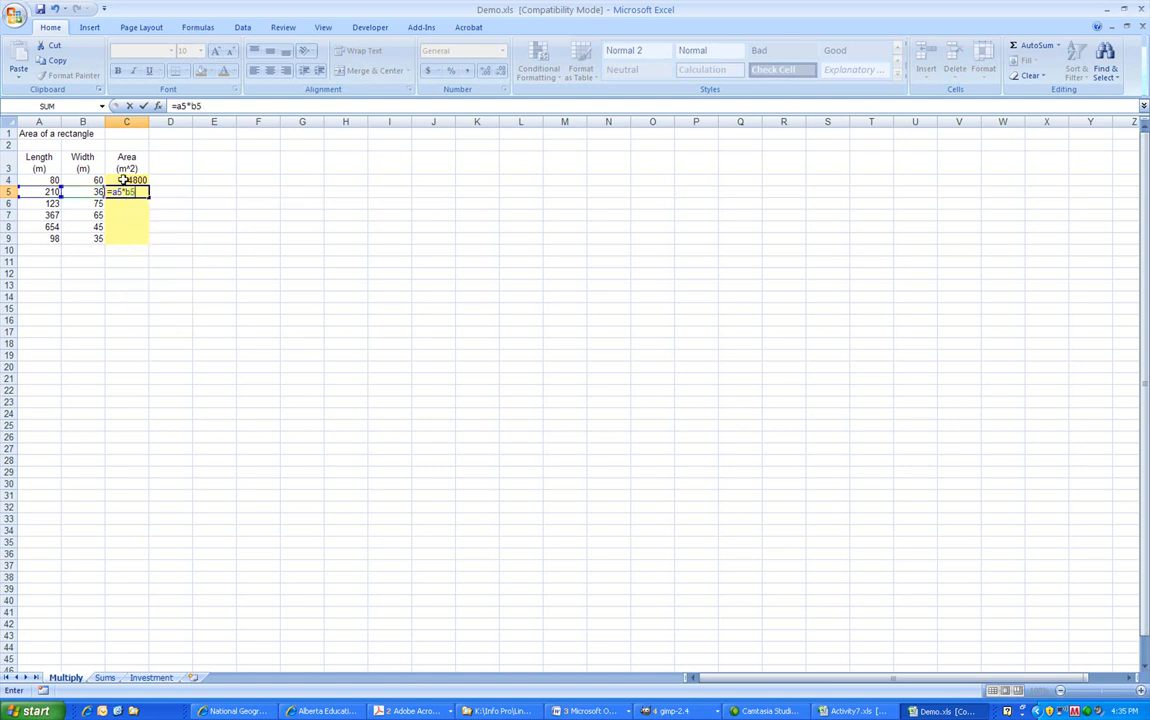
{"action": "key", "text": "Return"}
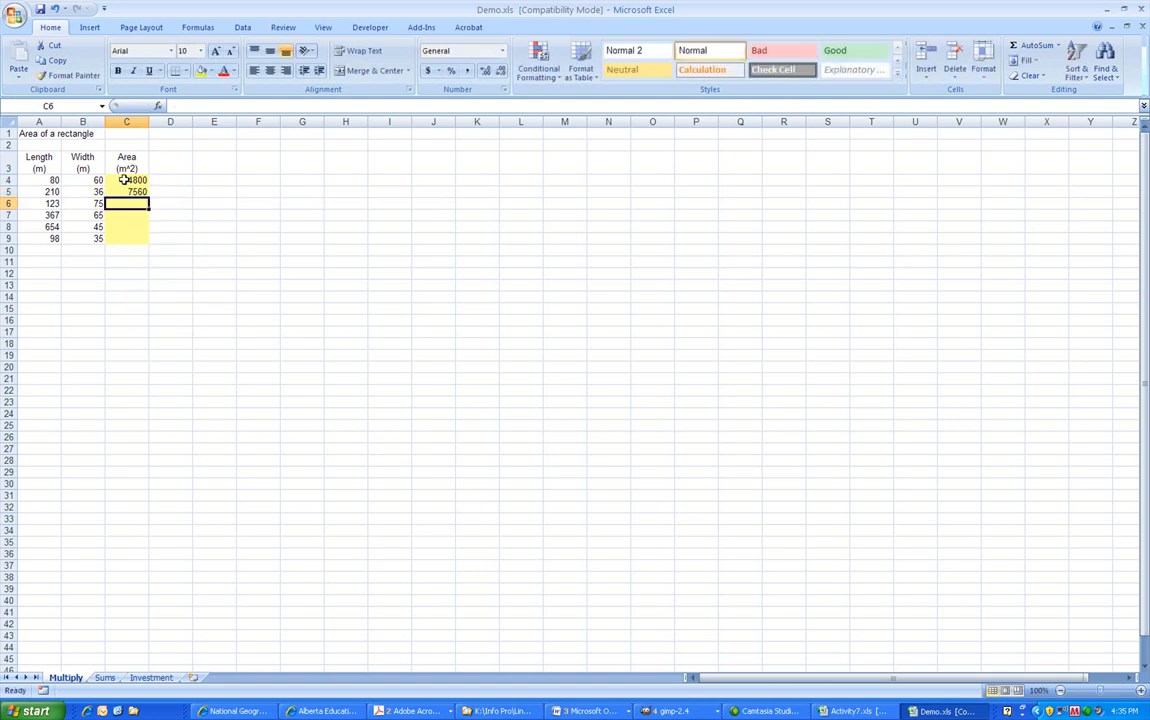
{"action": "left_click", "coordinate": [135, 190]}
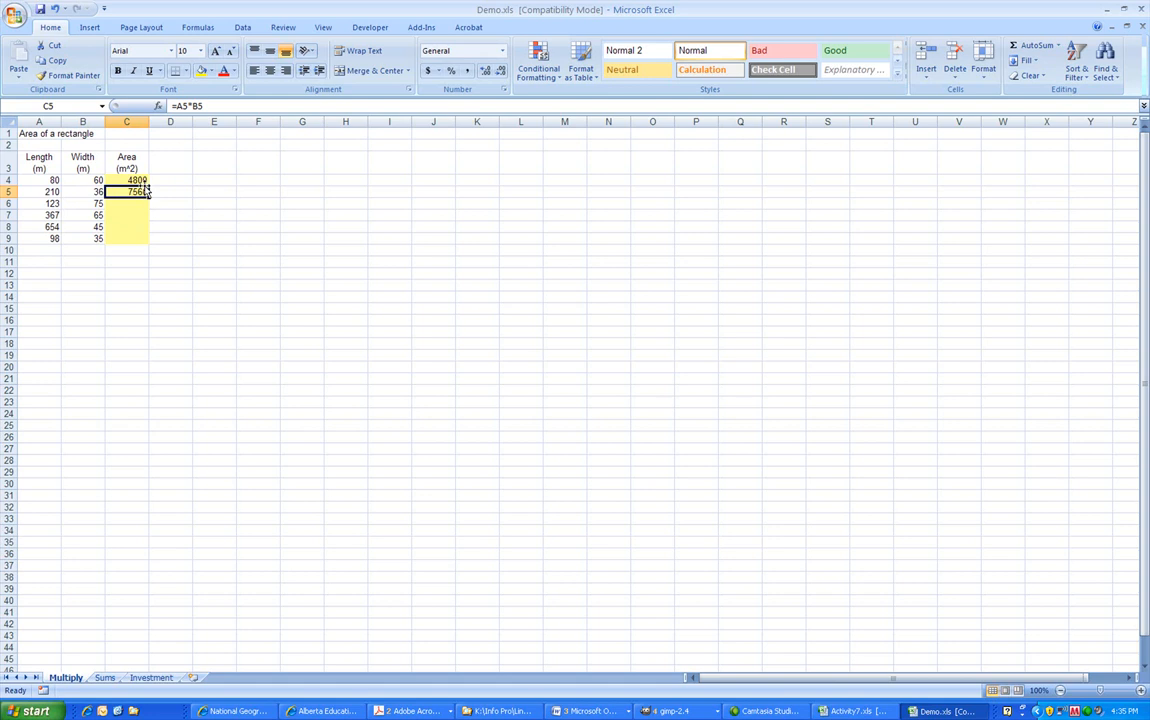
{"action": "left_click_drag", "start_coordinate": [149, 196], "coordinate": [150, 249]}
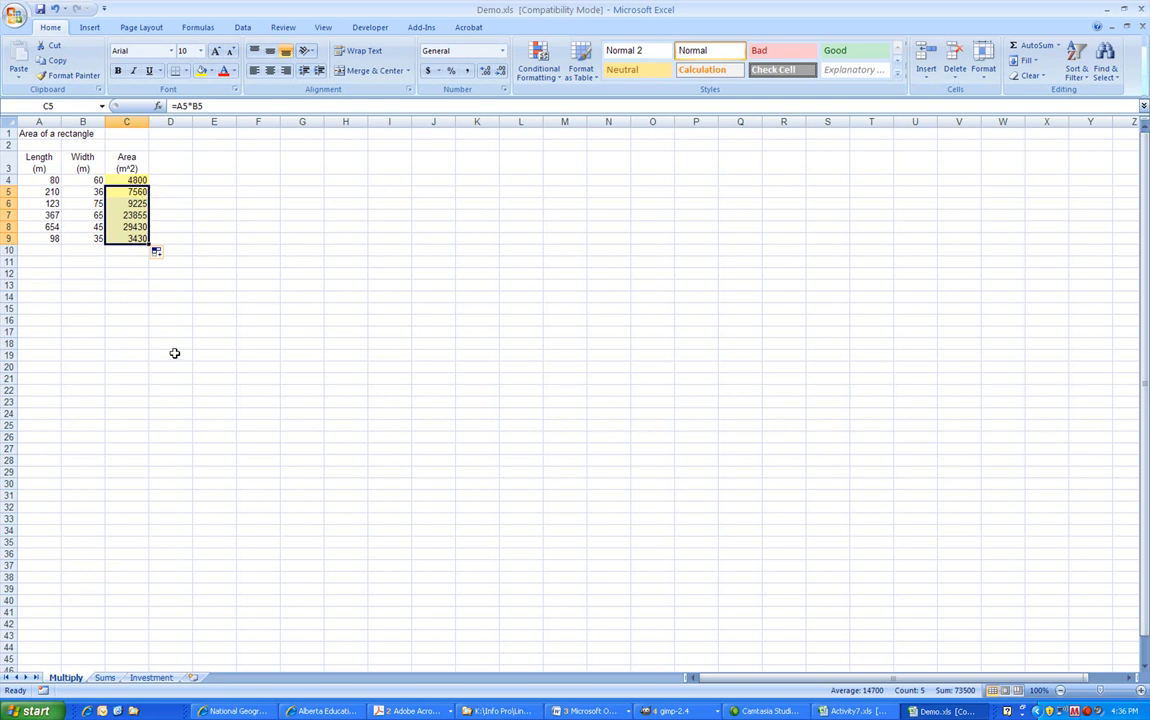
On the Sums sheet, total the APT row in F7 with the formula =B7+C7+D7+E7.
{"action": "left_click", "coordinate": [104, 678]}
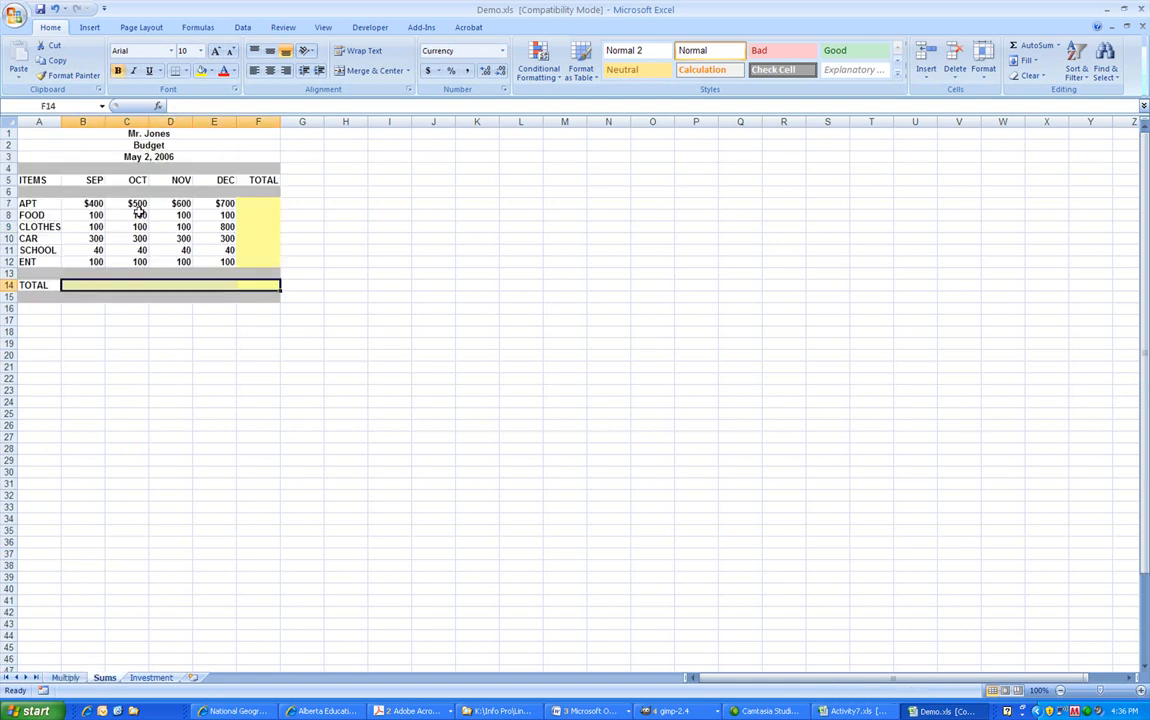
{"action": "left_click", "coordinate": [269, 203]}
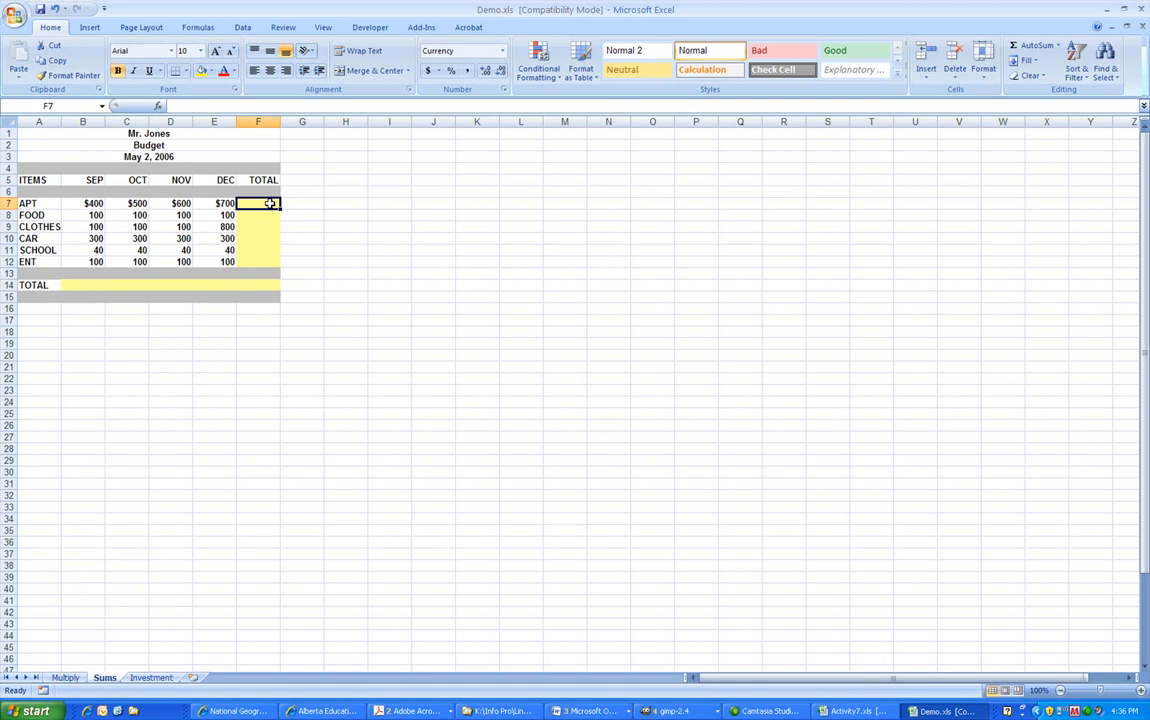
{"action": "type", "text": "="}
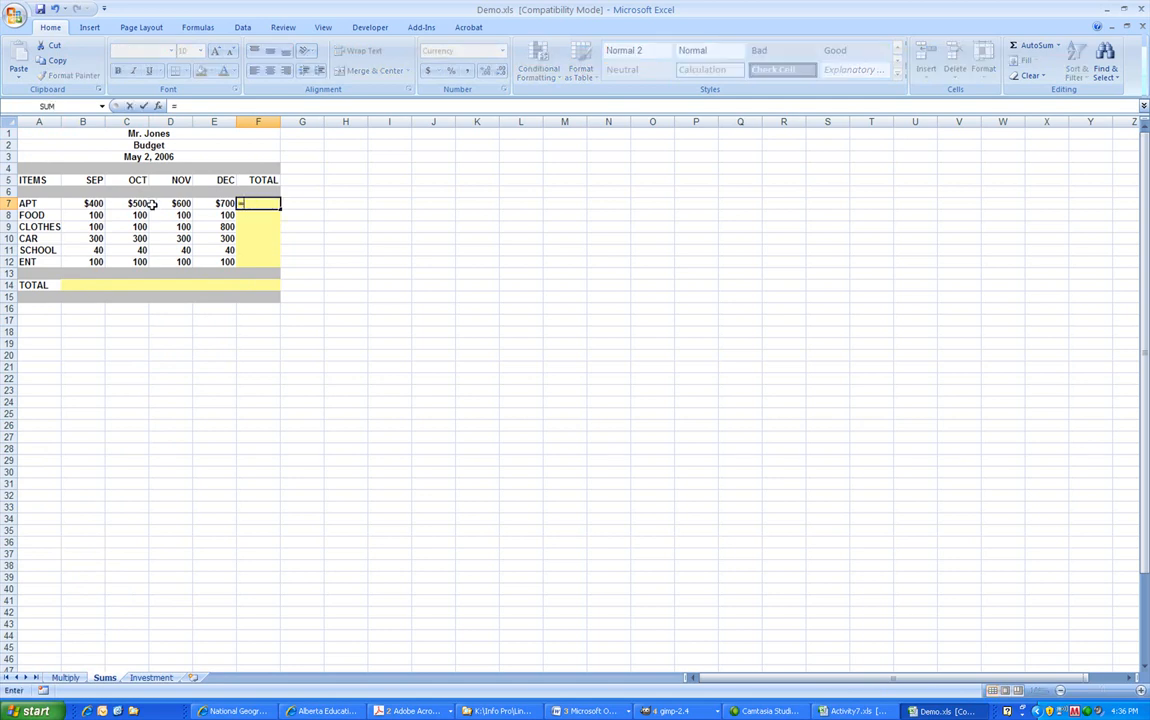
{"action": "left_click", "coordinate": [90, 205]}
{"action": "type", "text": "+"}
{"action": "left_click", "coordinate": [125, 203]}
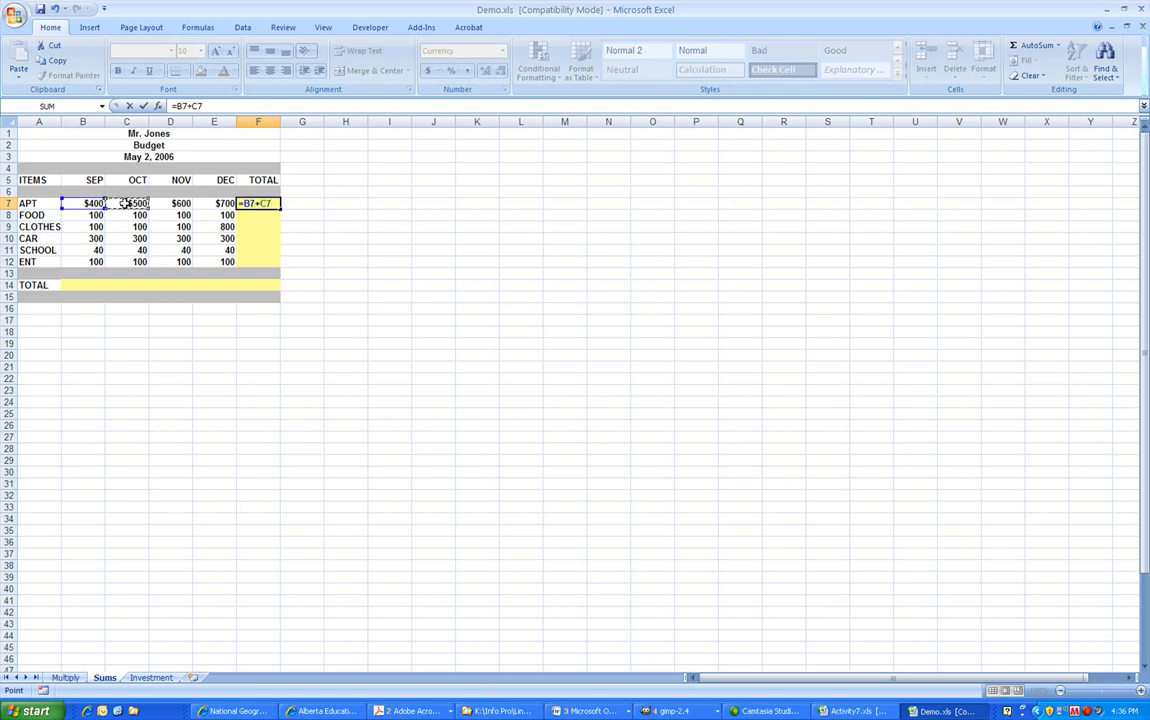
{"action": "type", "text": "+"}
{"action": "left_click", "coordinate": [176, 203]}
{"action": "type", "text": "+"}
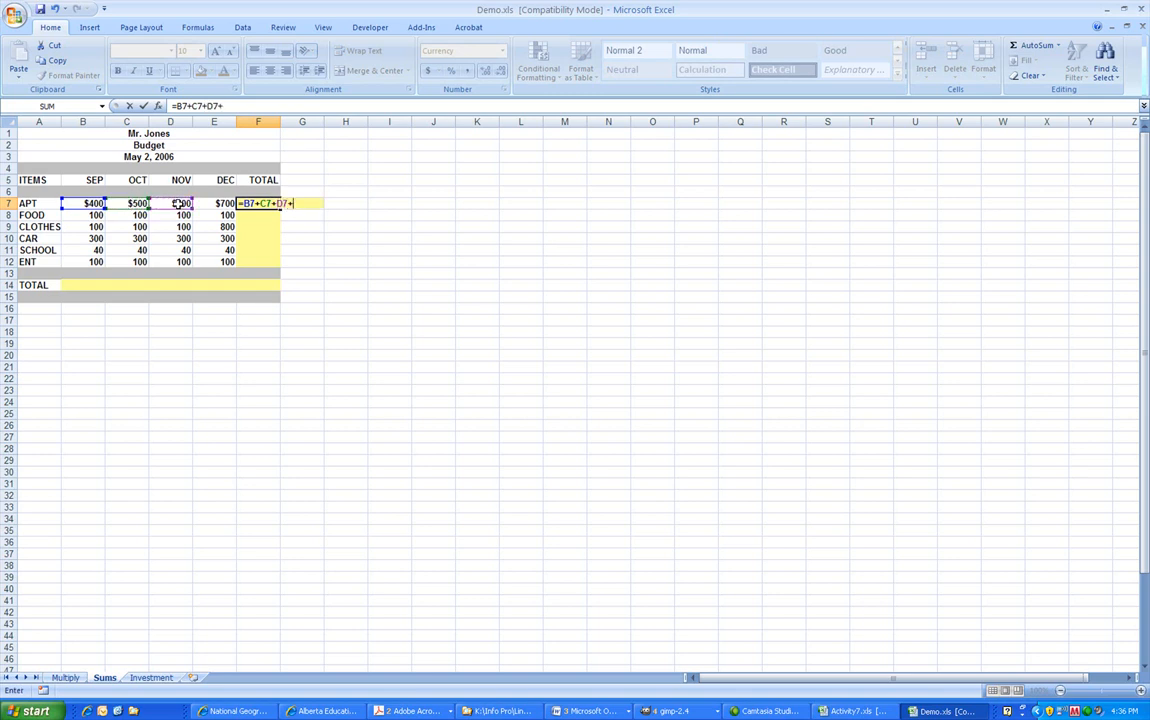
{"action": "left_click", "coordinate": [215, 203]}
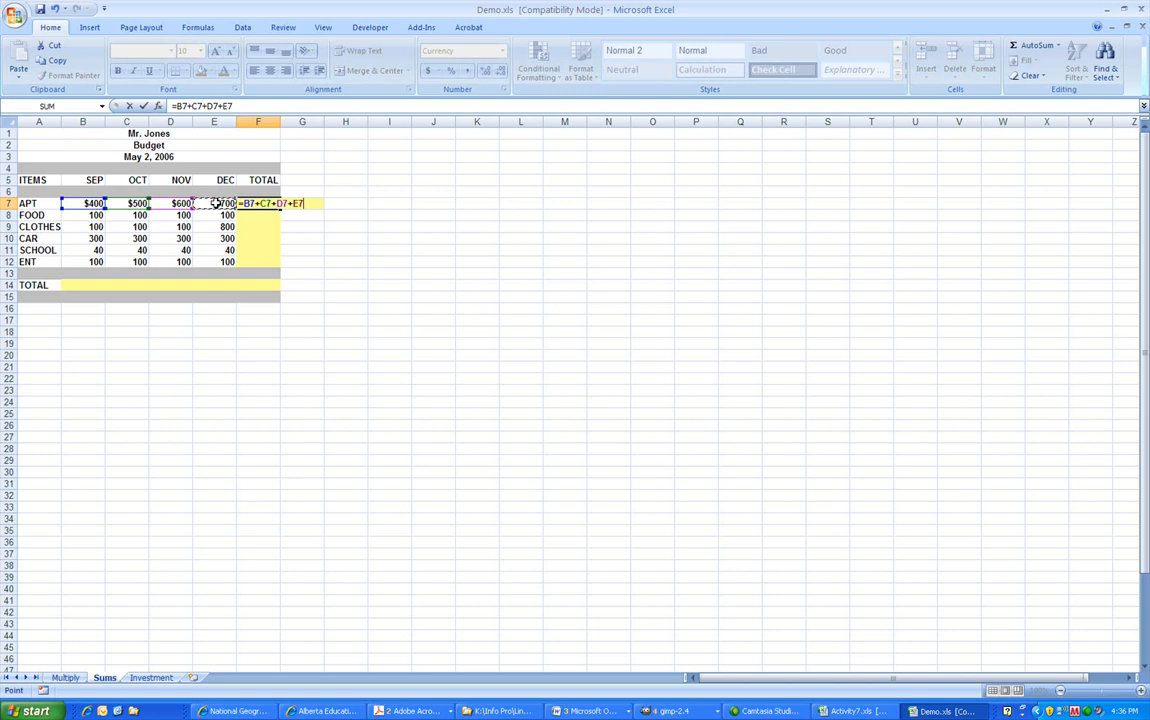
{"action": "key", "text": "Return"}
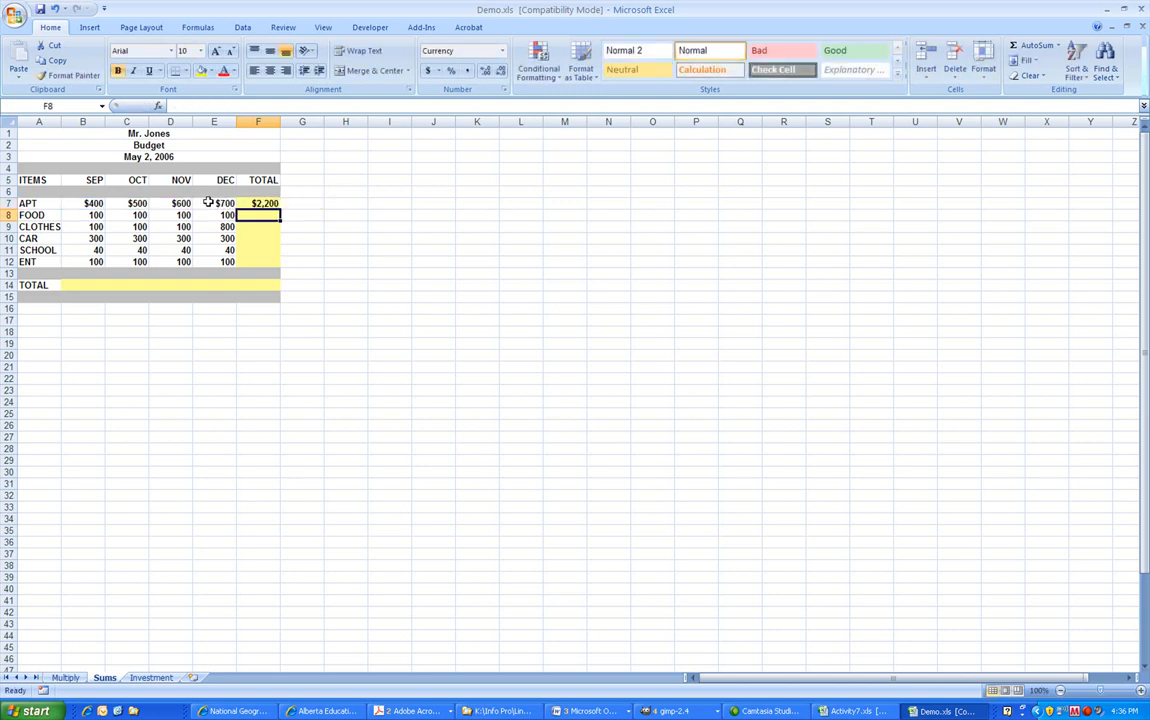
{"action": "left_click", "coordinate": [247, 202]}
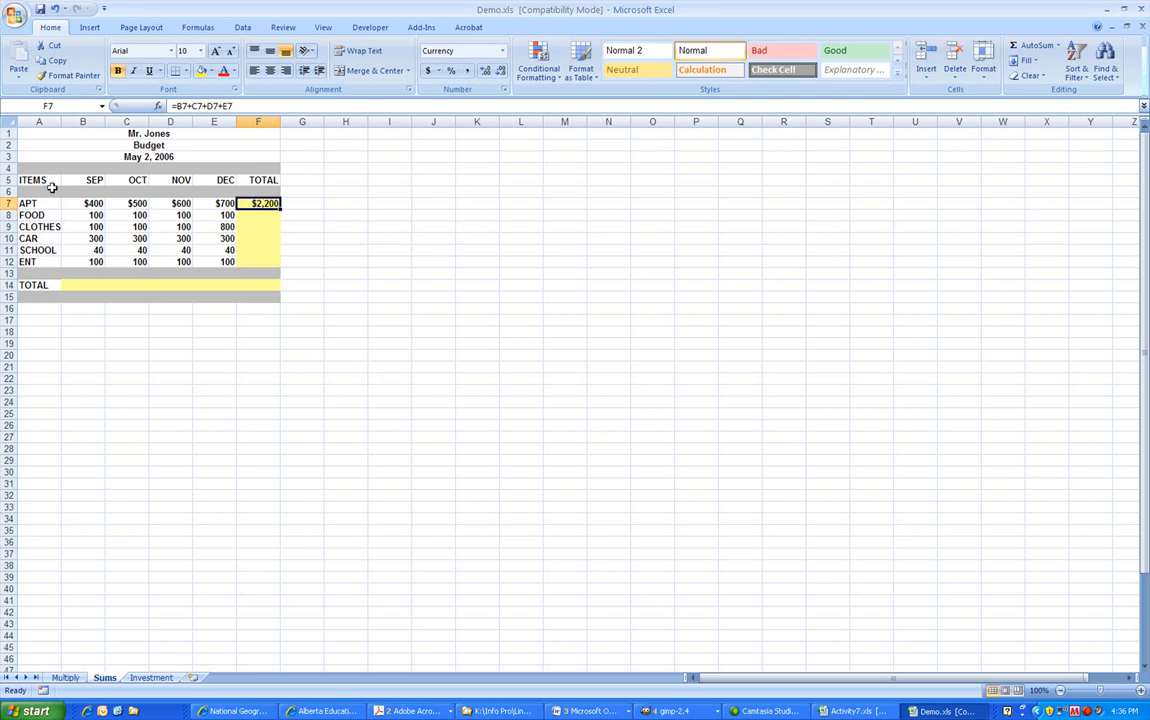
Total the FOOD row in F8 using AutoSum over B8:E8 and fill the formula down through F12.
{"action": "left_click", "coordinate": [264, 215]}
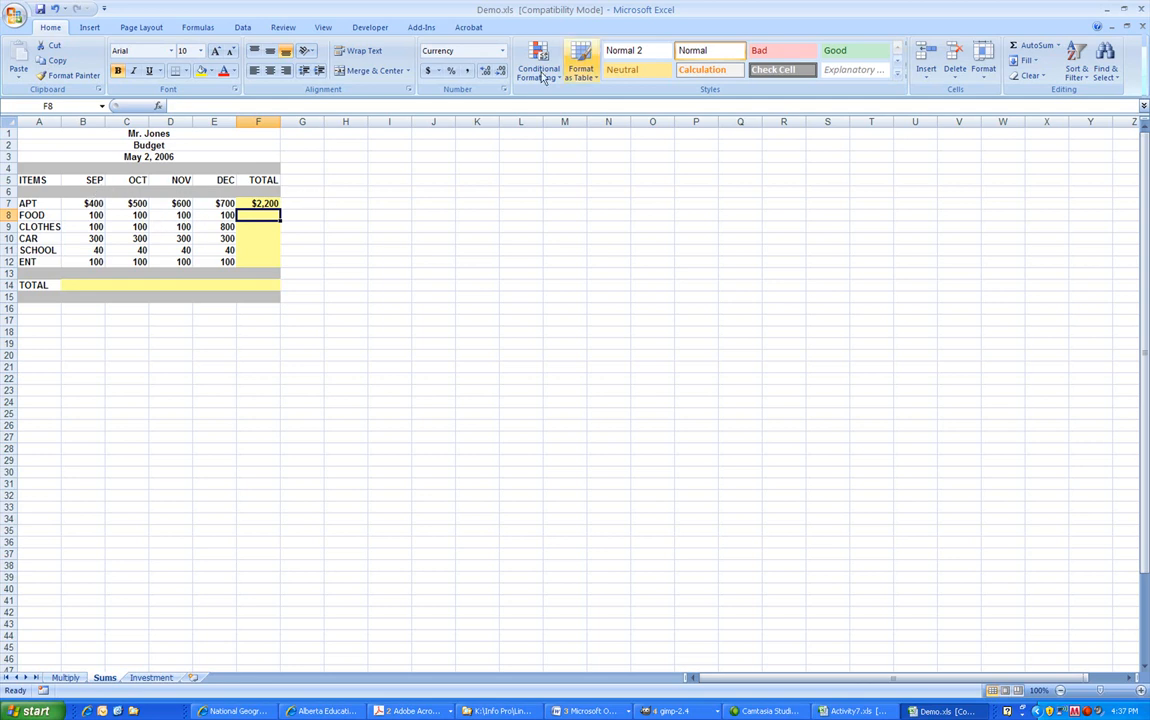
{"action": "left_click", "coordinate": [1036, 46]}
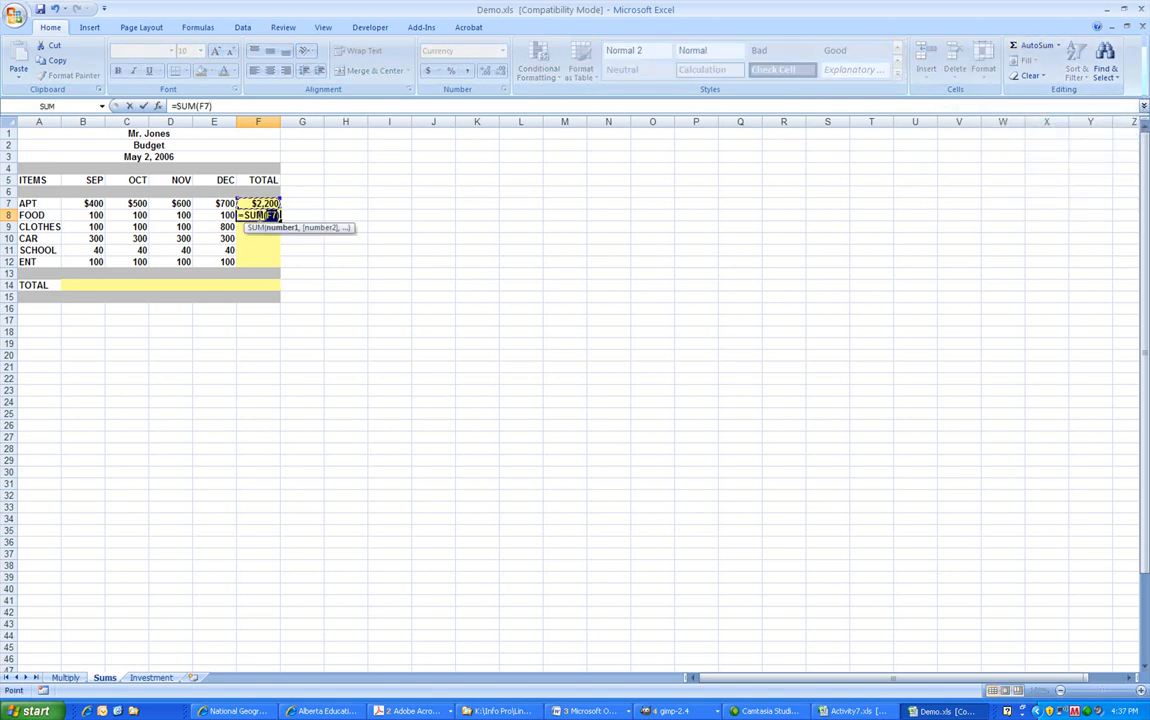
{"action": "left_click", "coordinate": [216, 215]}
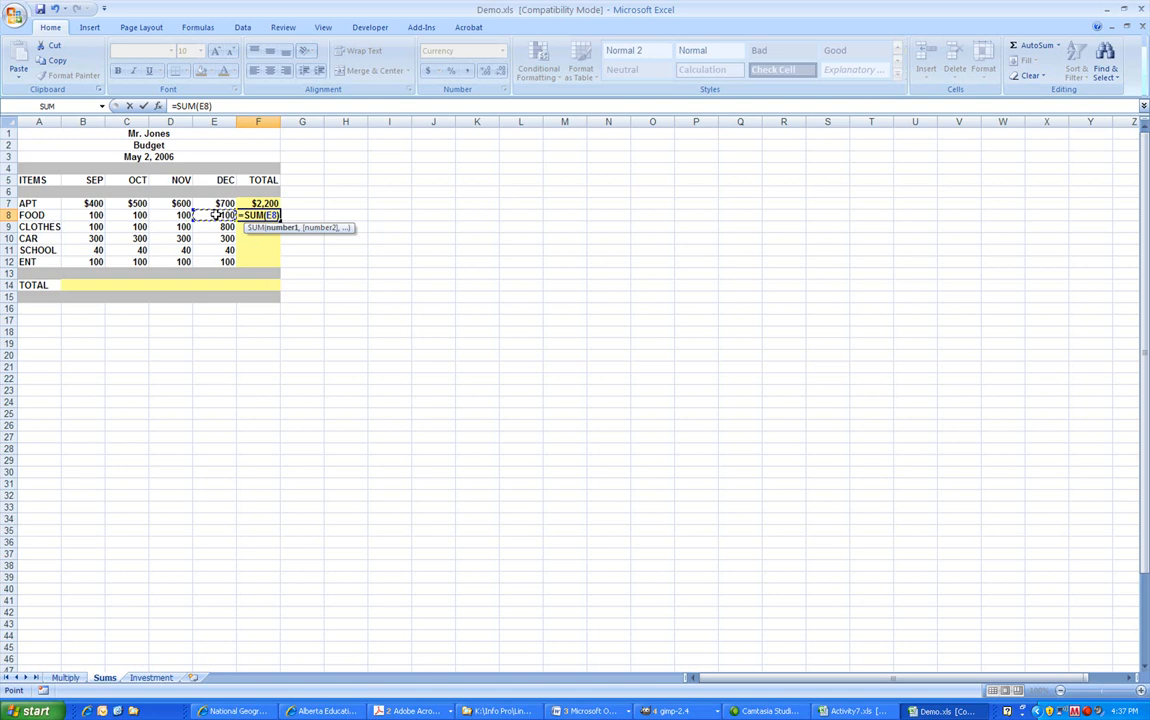
{"action": "left_click_drag", "start_coordinate": [213, 215], "coordinate": [94, 215]}
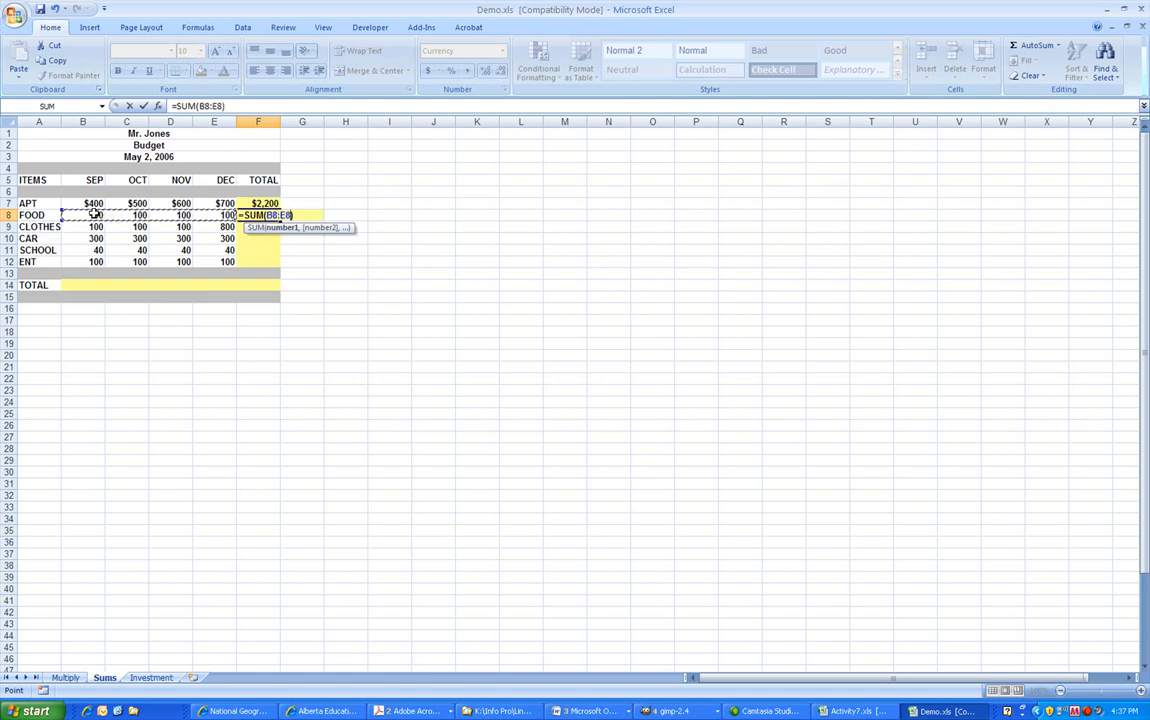
{"action": "key", "text": "Return"}
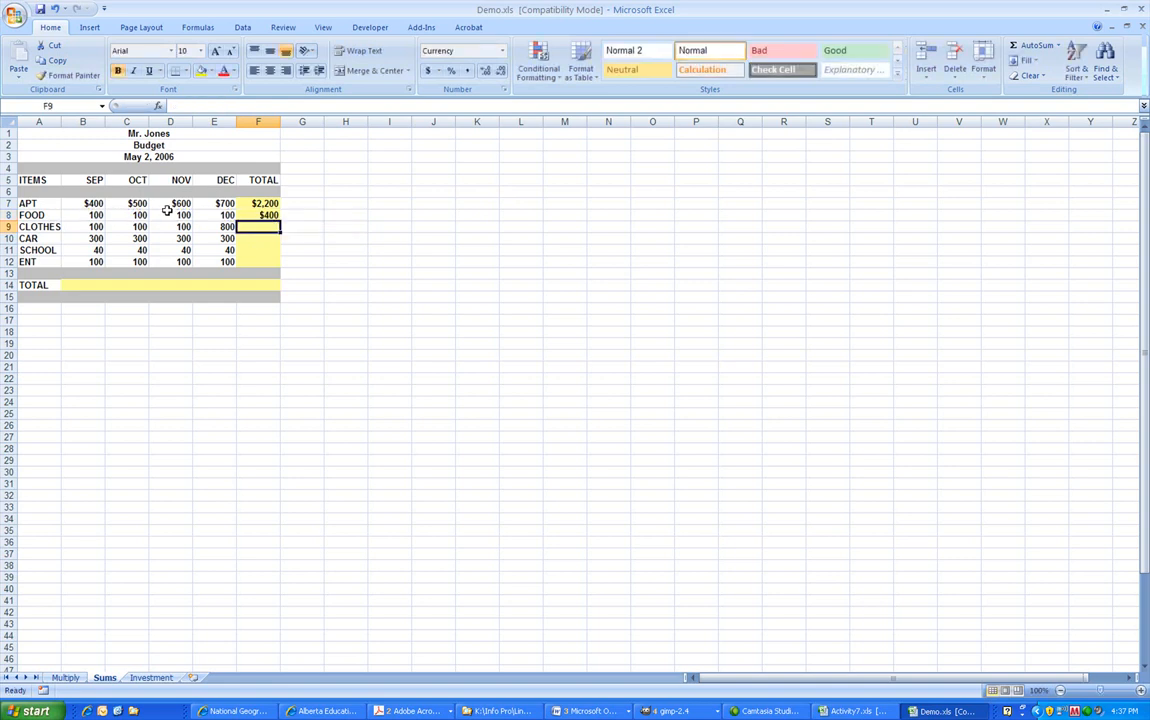
{"action": "left_click", "coordinate": [252, 215]}
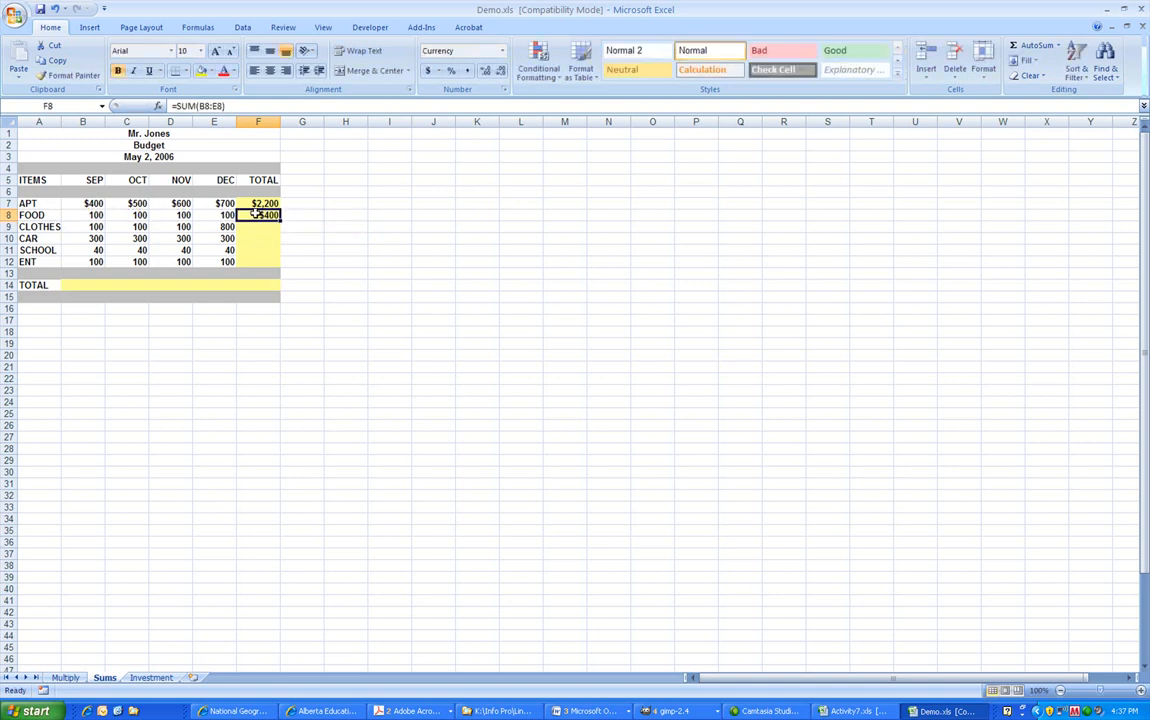
{"action": "left_click_drag", "start_coordinate": [282, 222], "coordinate": [281, 268]}
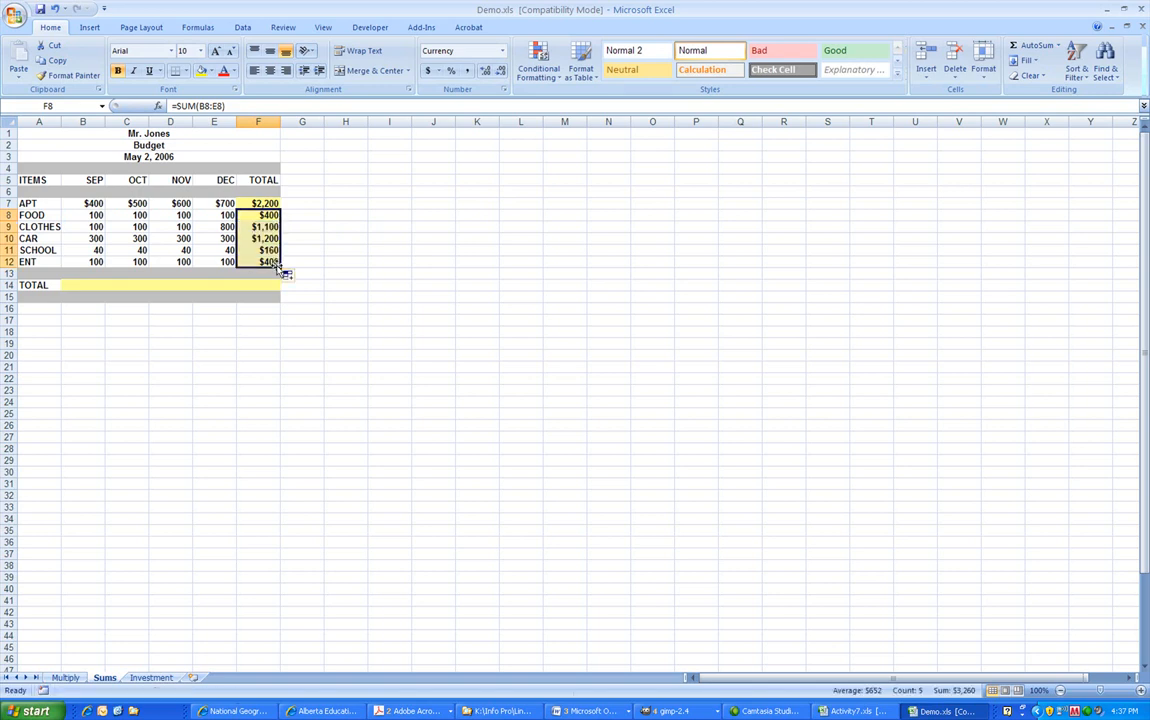
Total the SEP column in B14 using AutoSum over B7:B12 and fill the formula across through F14.
{"action": "left_click", "coordinate": [89, 285]}
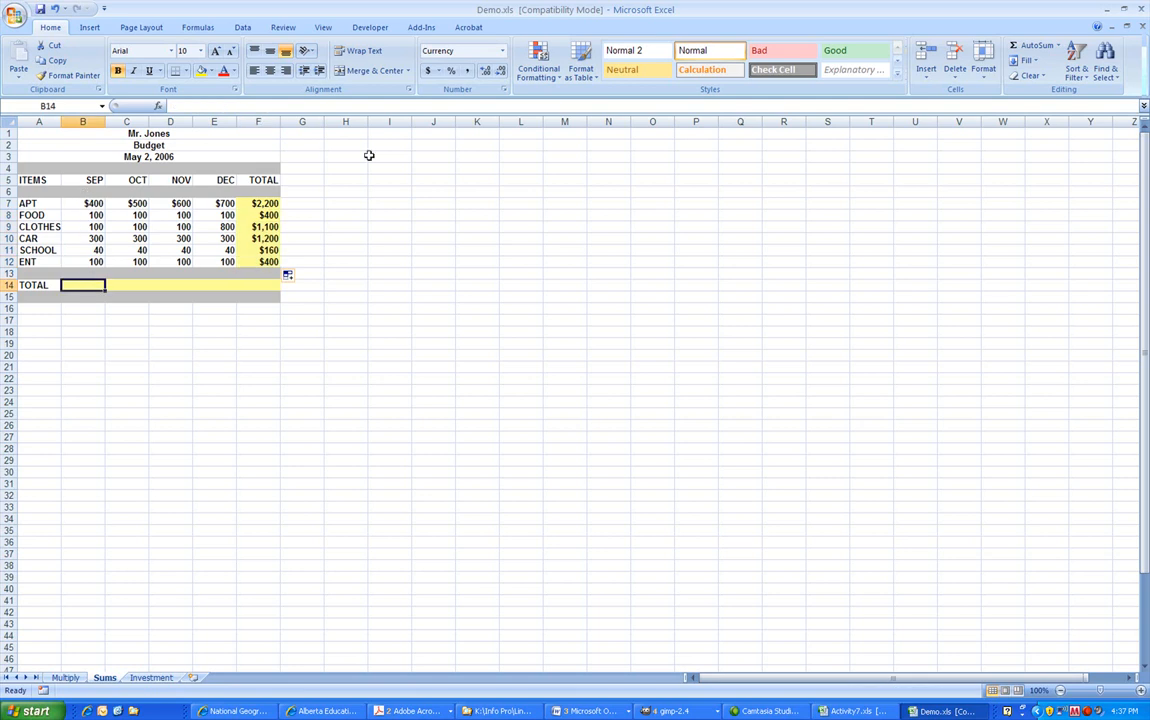
{"action": "left_click", "coordinate": [1015, 47]}
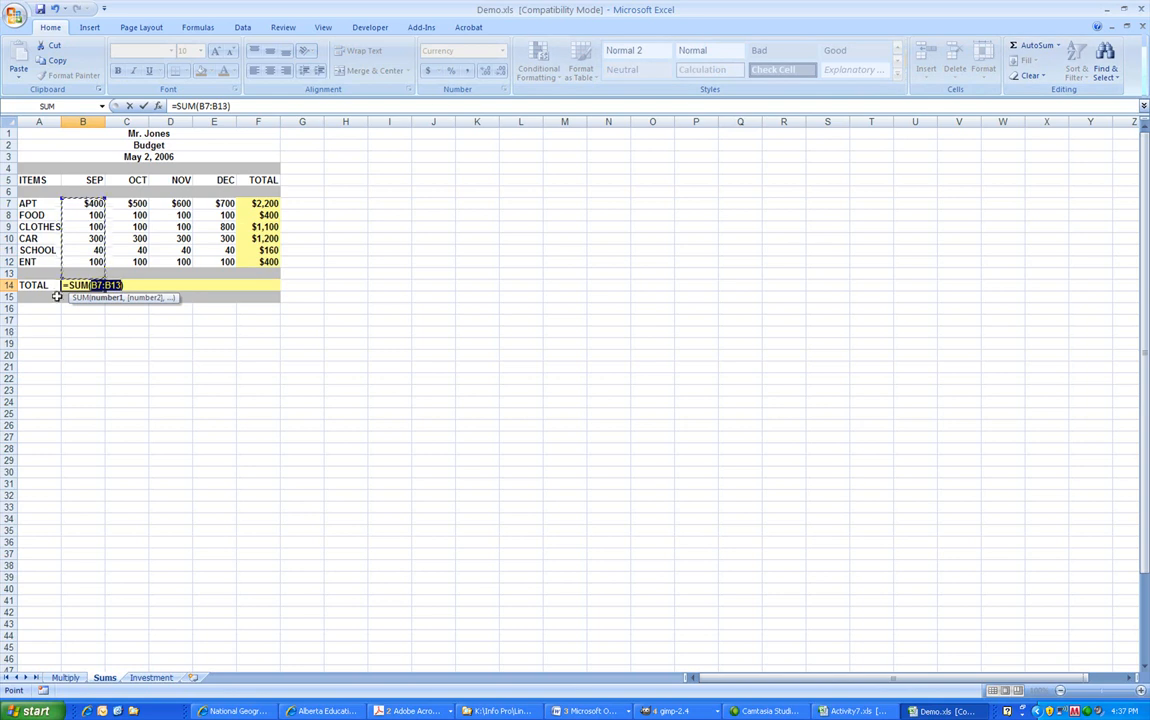
{"action": "left_click_drag", "start_coordinate": [93, 203], "coordinate": [88, 262]}
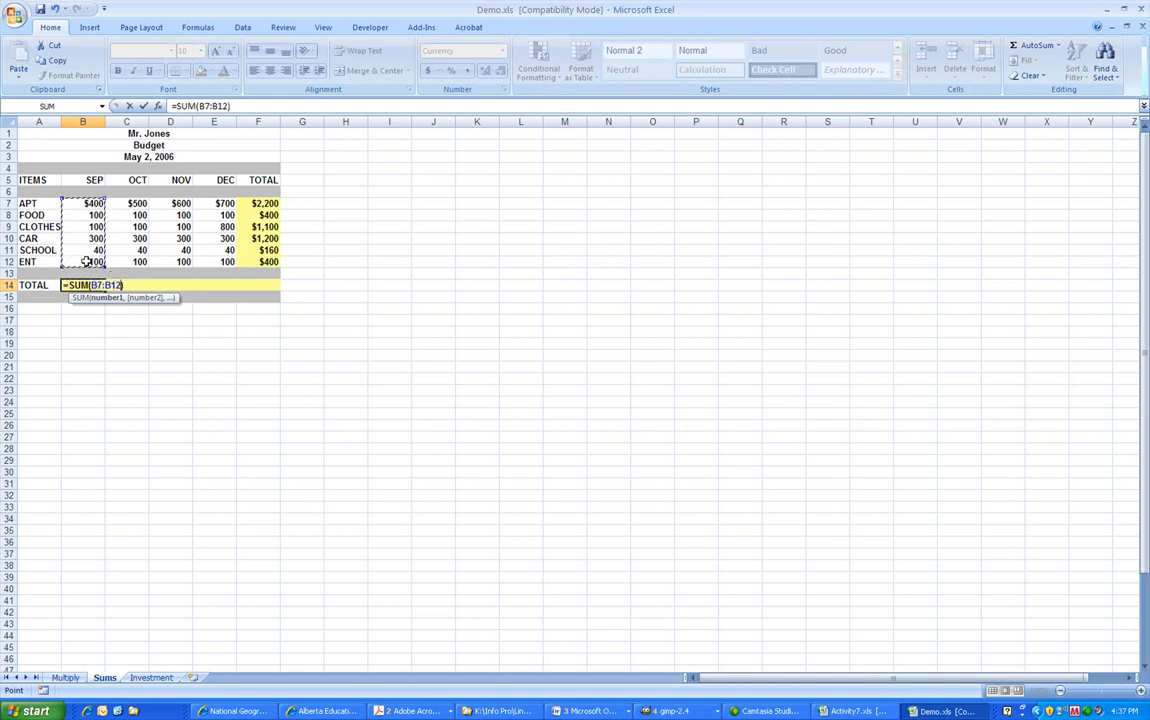
{"action": "key", "text": "Return"}
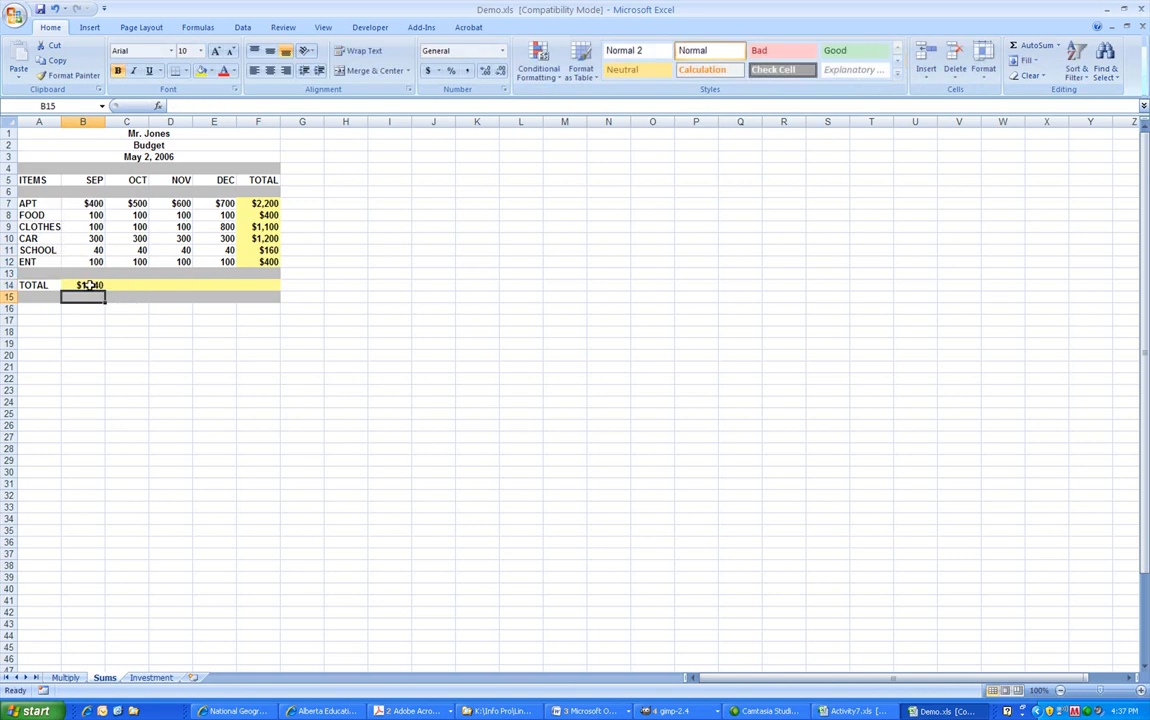
{"action": "left_click", "coordinate": [89, 285]}
{"action": "left_click_drag", "start_coordinate": [106, 286], "coordinate": [274, 273]}
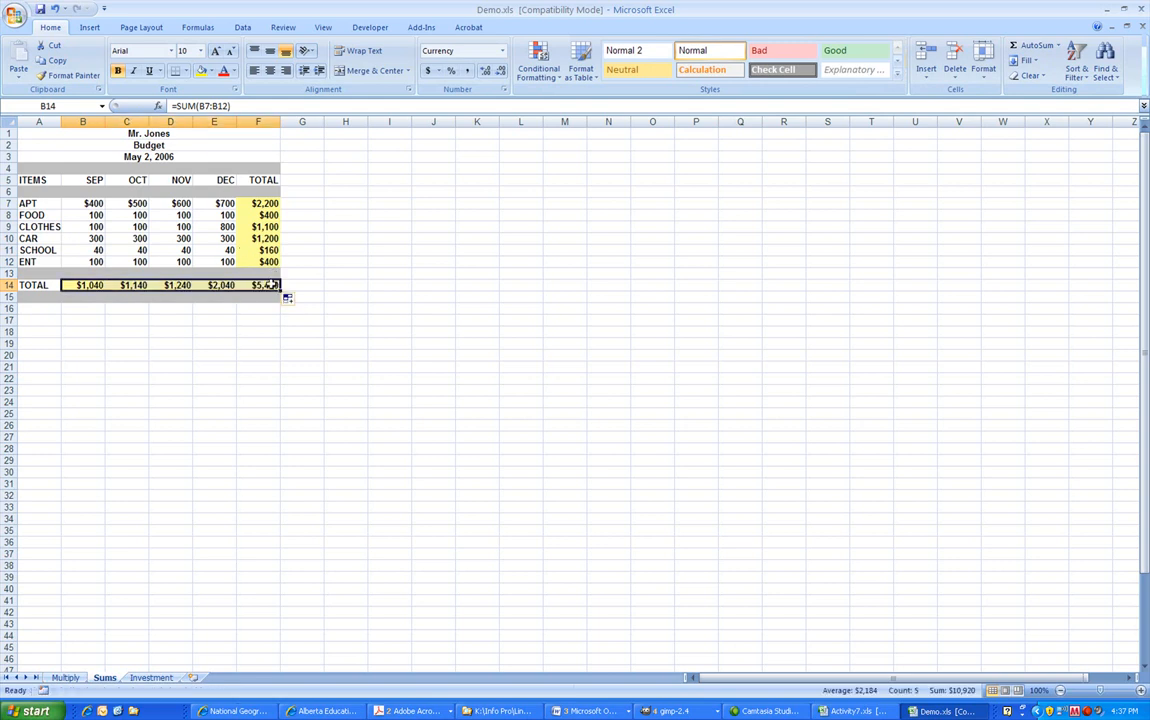
{"action": "left_click", "coordinate": [260, 412]}
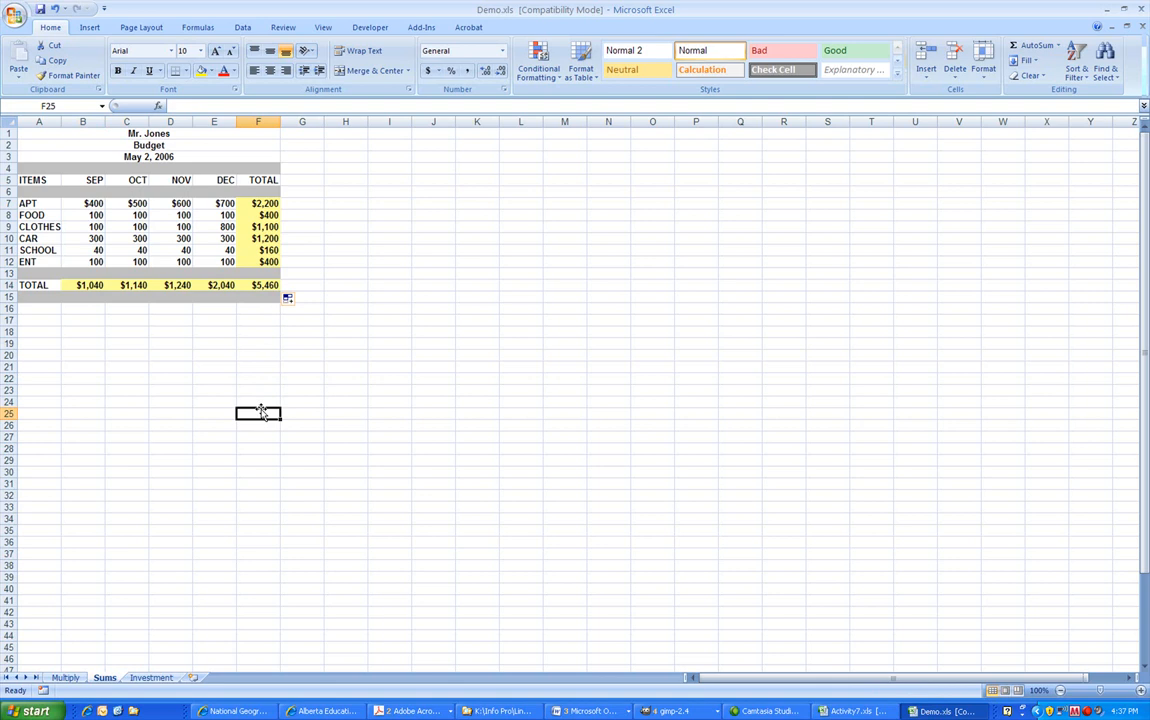
On the Investment sheet, calculate the first investment's interest in E4 with the formula =B4*C4*D4.
{"action": "left_click", "coordinate": [150, 677]}
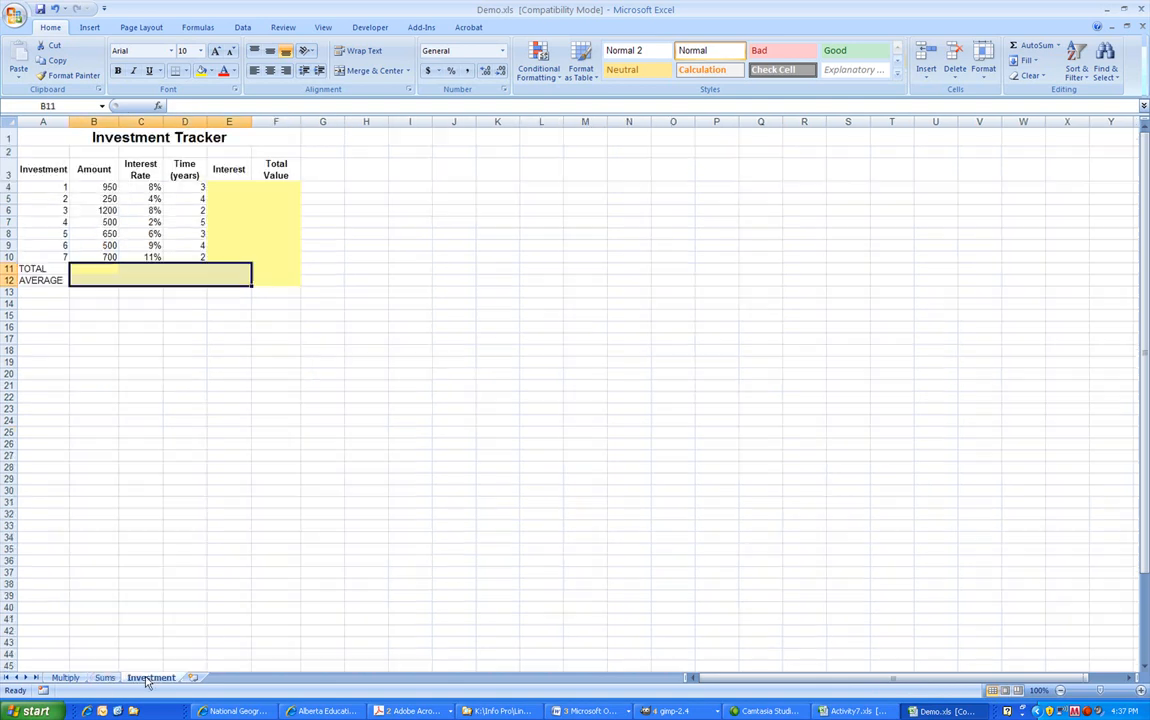
{"action": "left_click", "coordinate": [230, 188]}
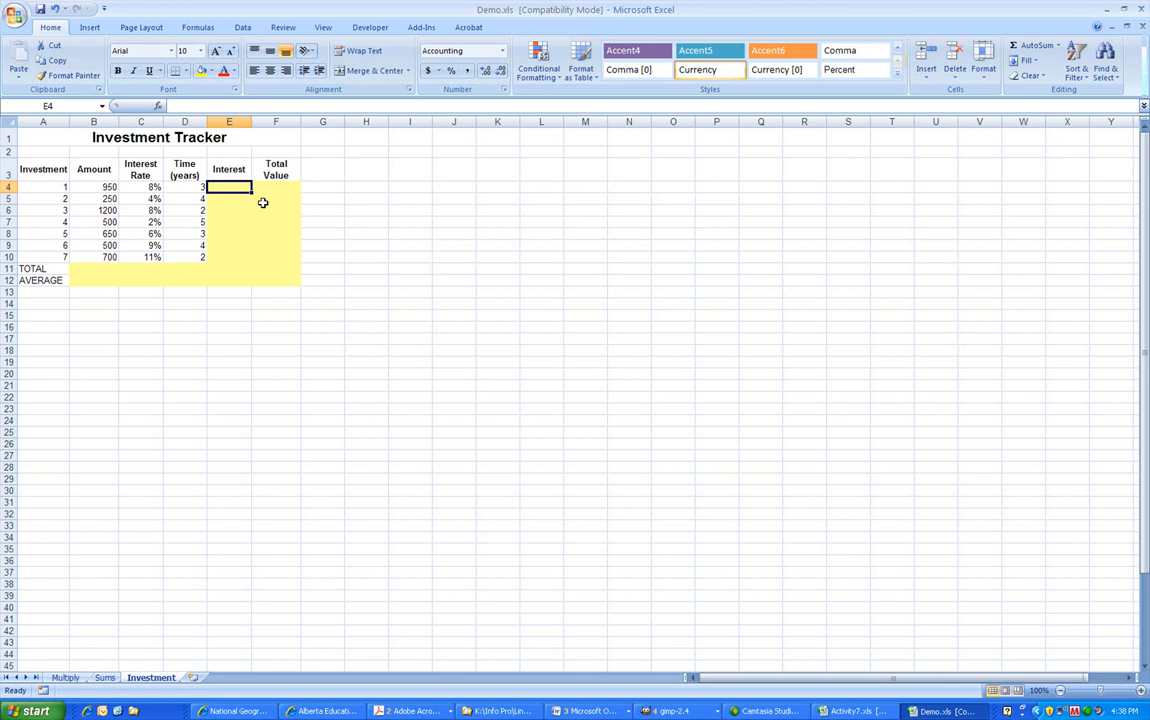
{"action": "type", "text": "="}
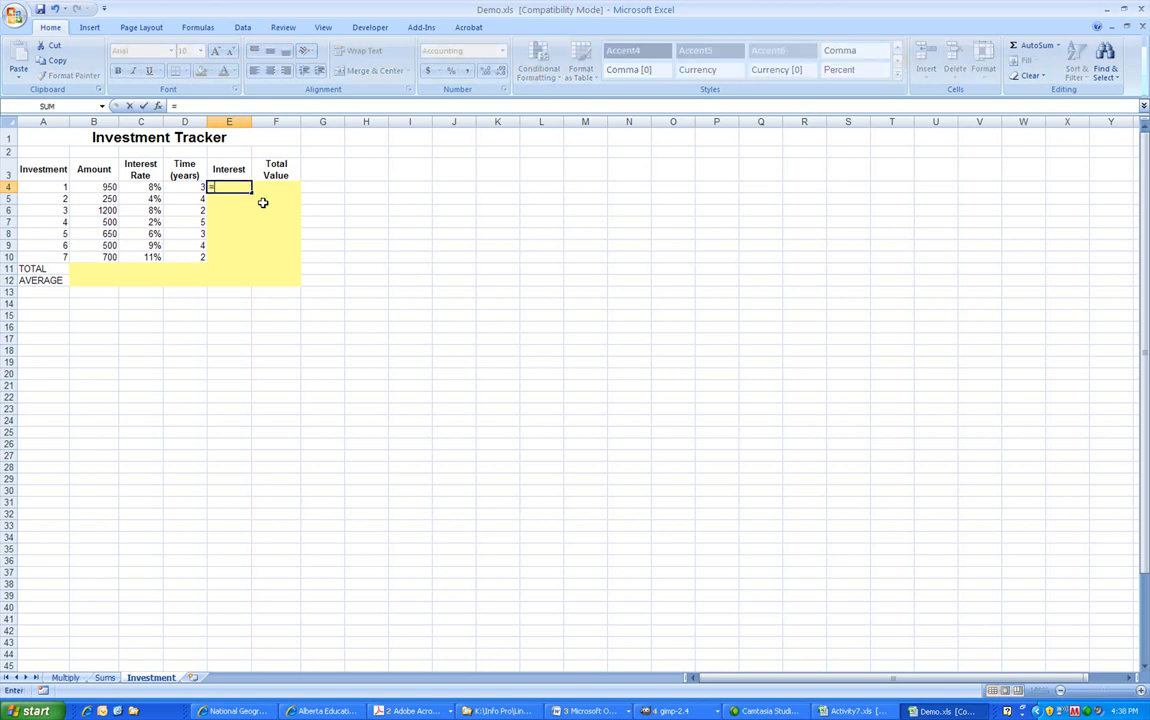
{"action": "left_click", "coordinate": [102, 188]}
{"action": "type", "text": "*"}
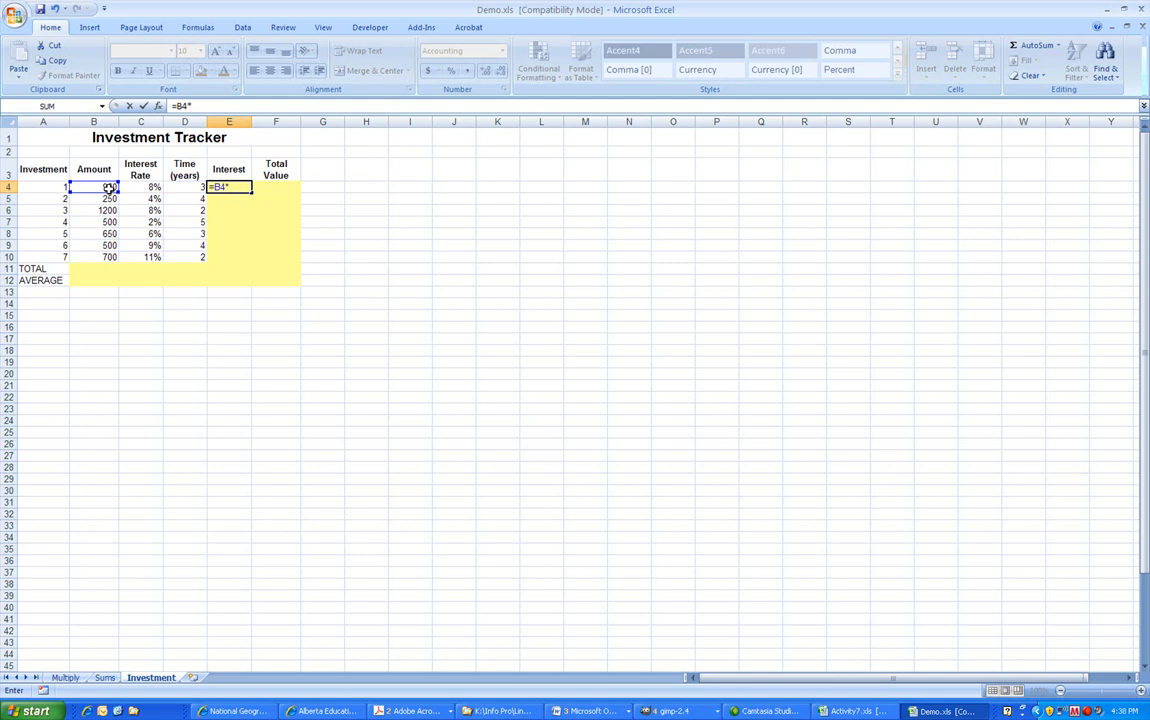
{"action": "left_click", "coordinate": [138, 188]}
{"action": "type", "text": "*"}
{"action": "left_click", "coordinate": [179, 187]}
{"action": "key", "text": "Return"}
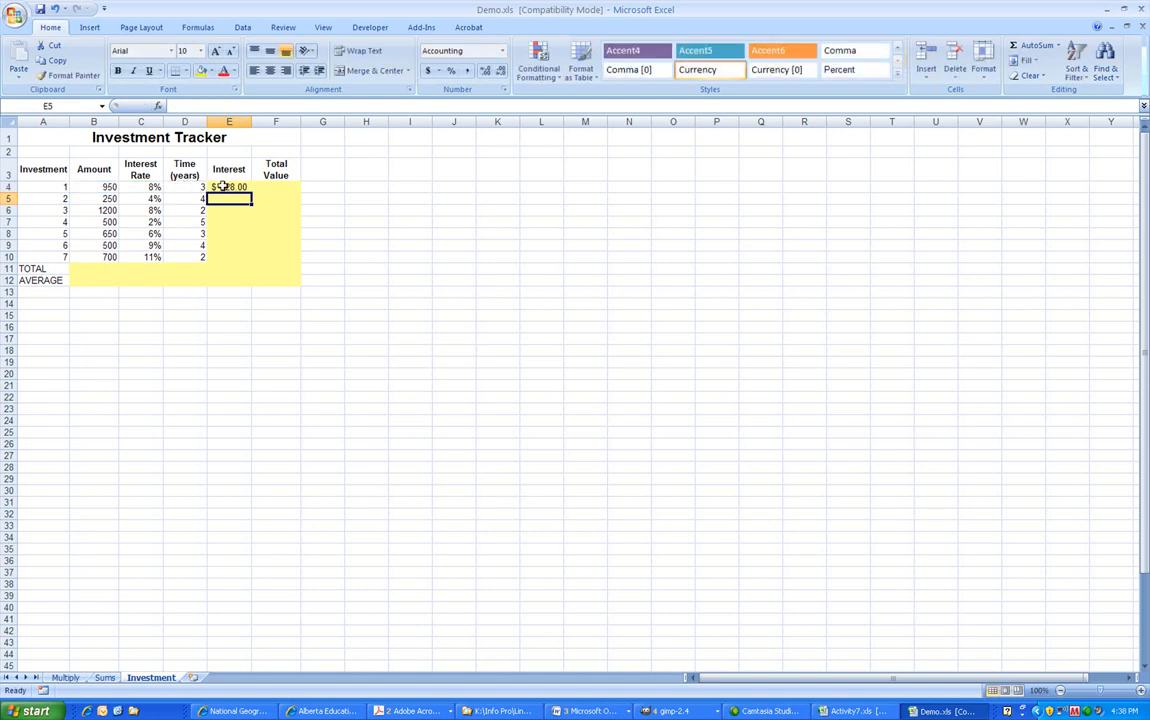
Enter =E4+B4 as the total value in F4 and fill E4:F4 down through row 10.
{"action": "left_click", "coordinate": [263, 186]}
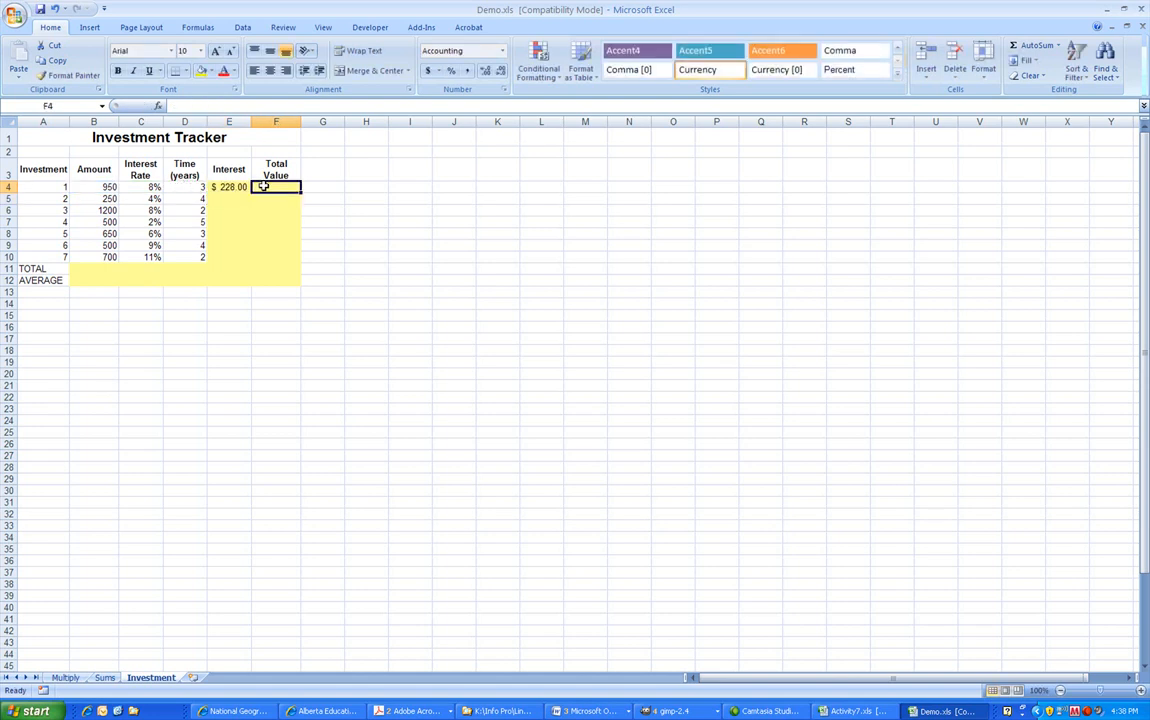
{"action": "type", "text": "="}
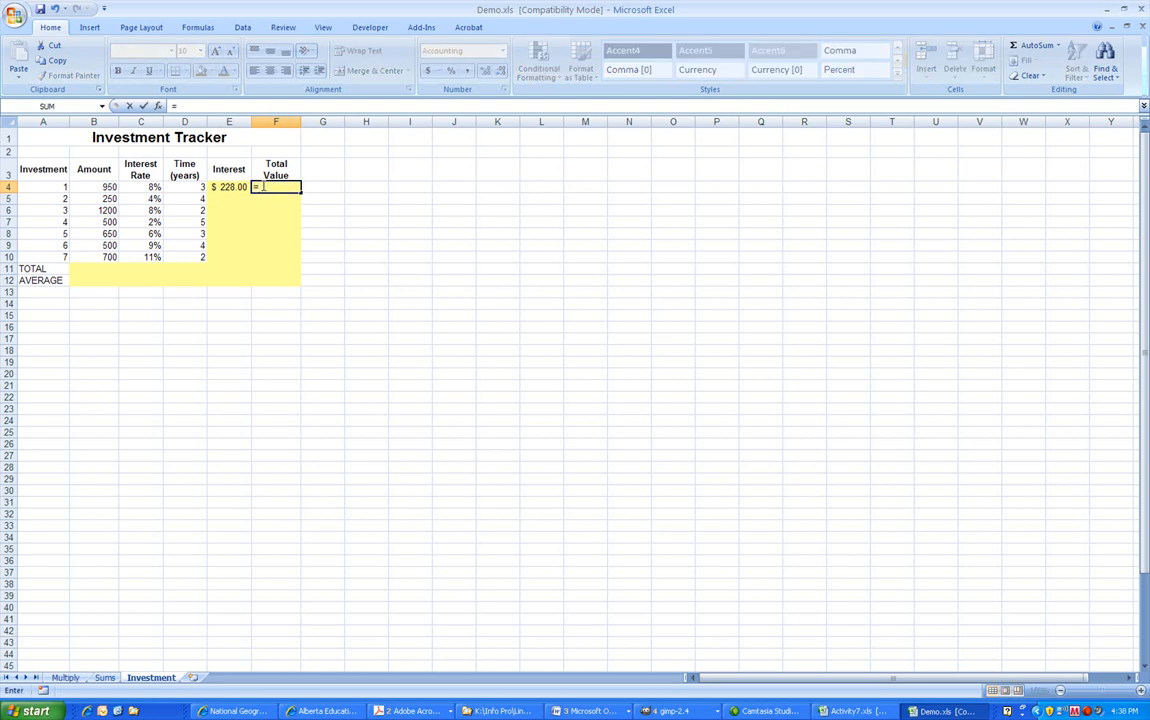
{"action": "left_click", "coordinate": [226, 186]}
{"action": "type", "text": "+"}
{"action": "left_click", "coordinate": [108, 188]}
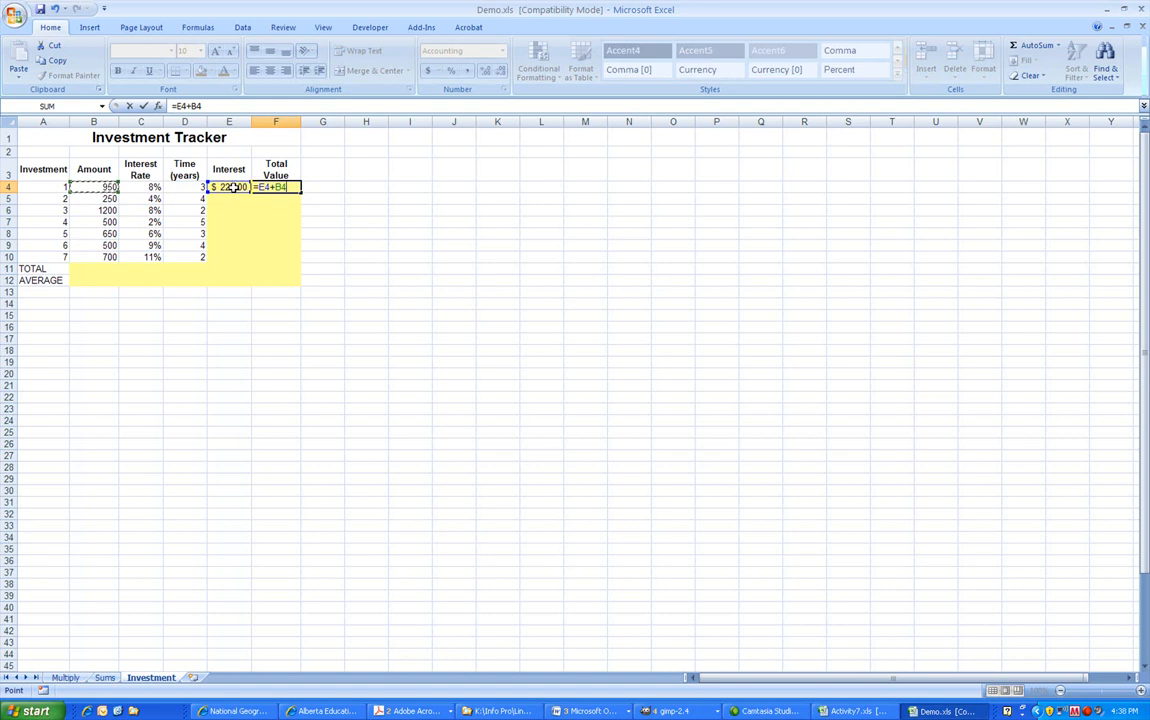
{"action": "key", "text": "Return"}
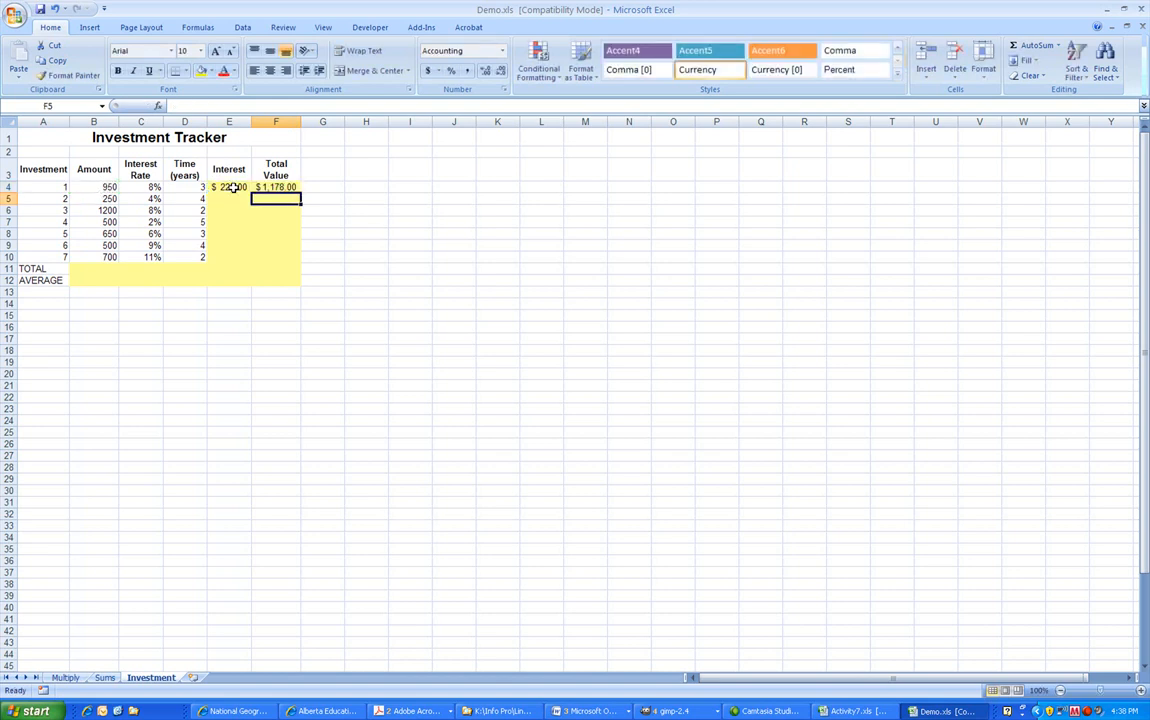
{"action": "left_click_drag", "start_coordinate": [233, 187], "coordinate": [290, 258]}
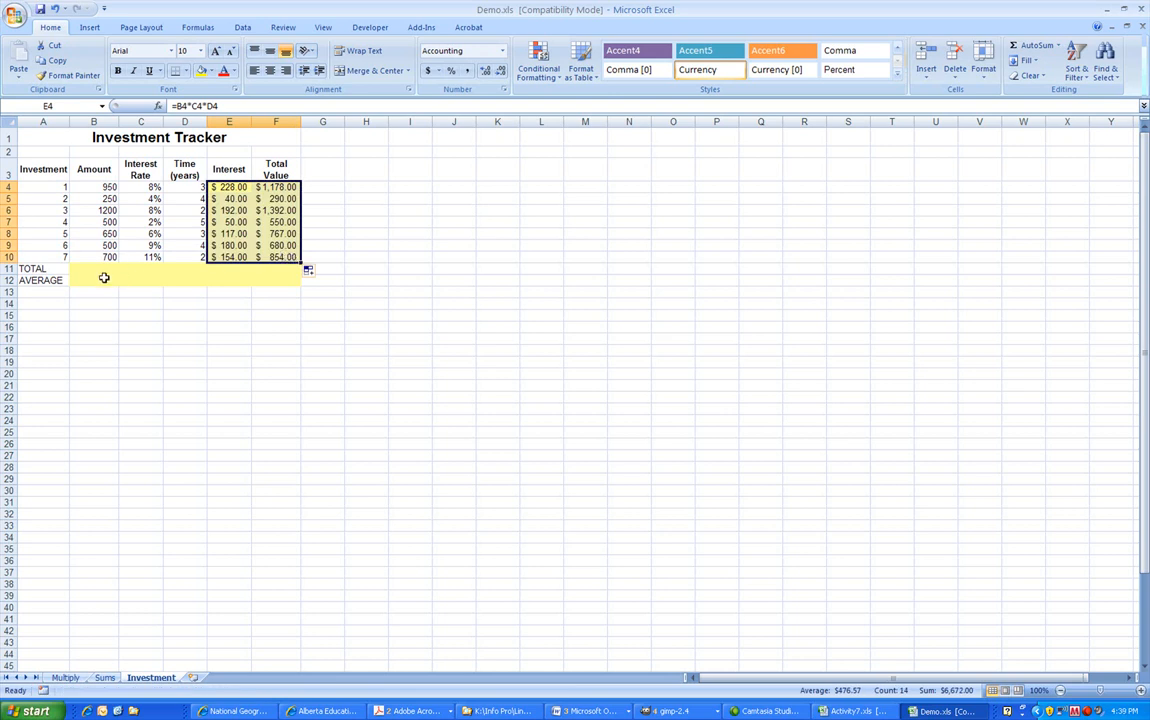
Total the Amount column in B11 using AutoSum over B4:B10.
{"action": "left_click", "coordinate": [105, 267]}
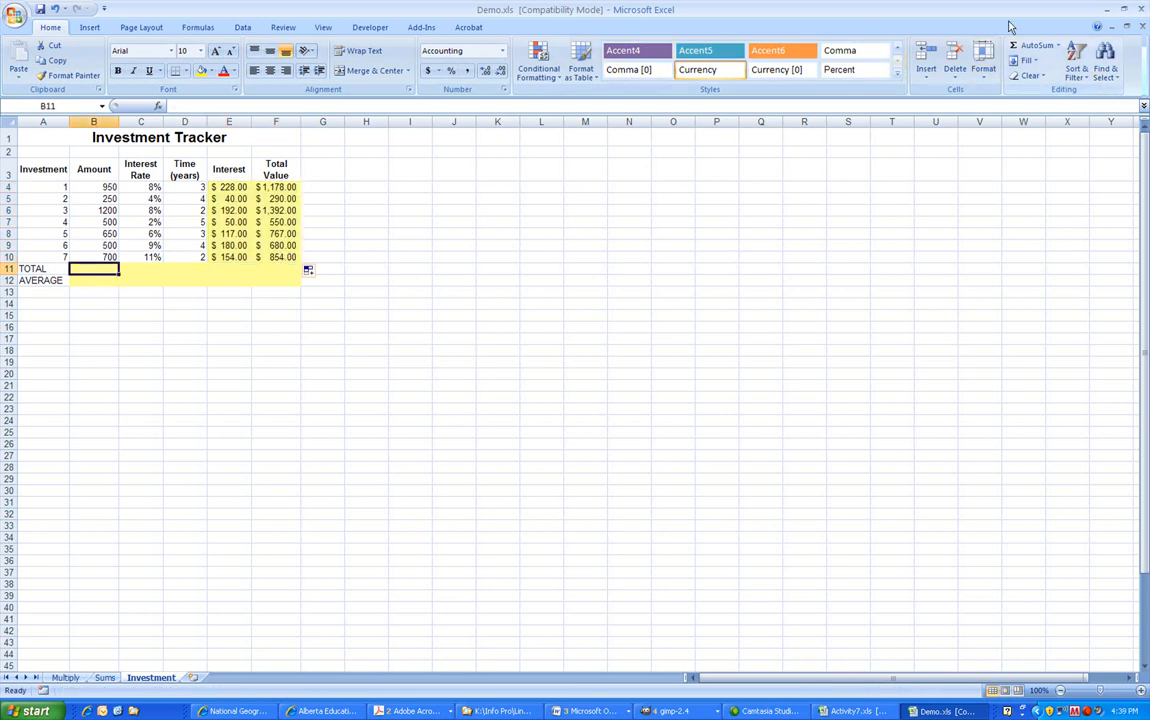
{"action": "left_click", "coordinate": [80, 334]}
{"action": "left_click", "coordinate": [93, 268]}
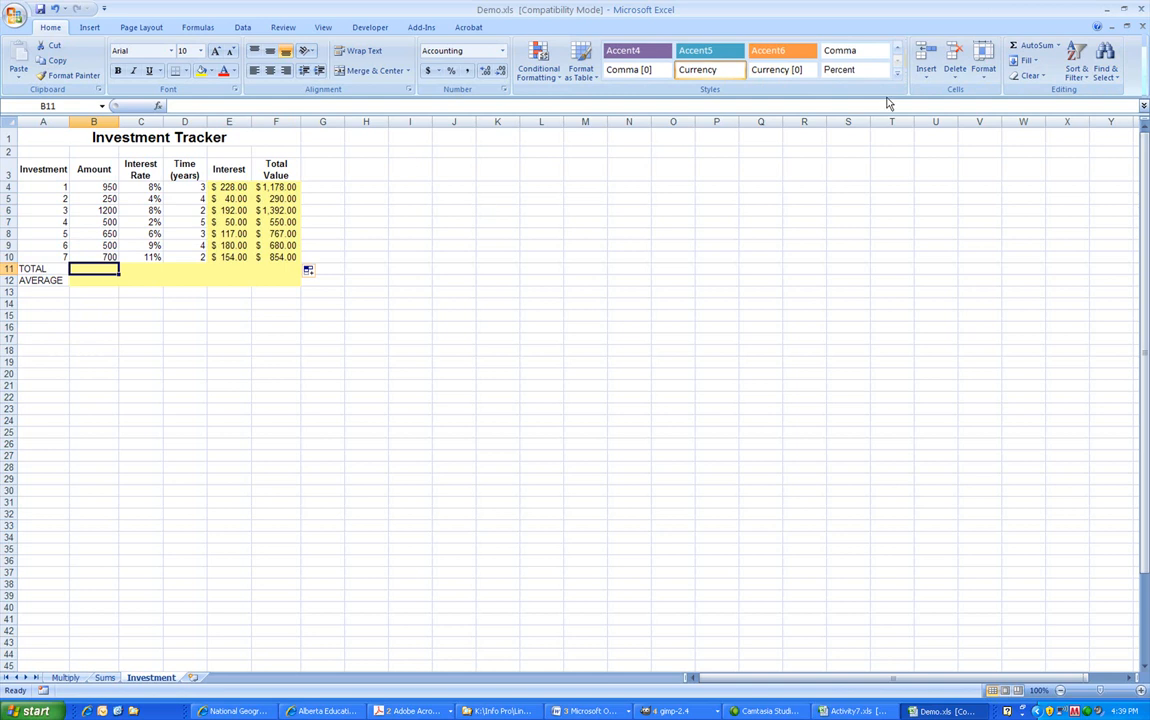
{"action": "left_click", "coordinate": [1025, 47]}
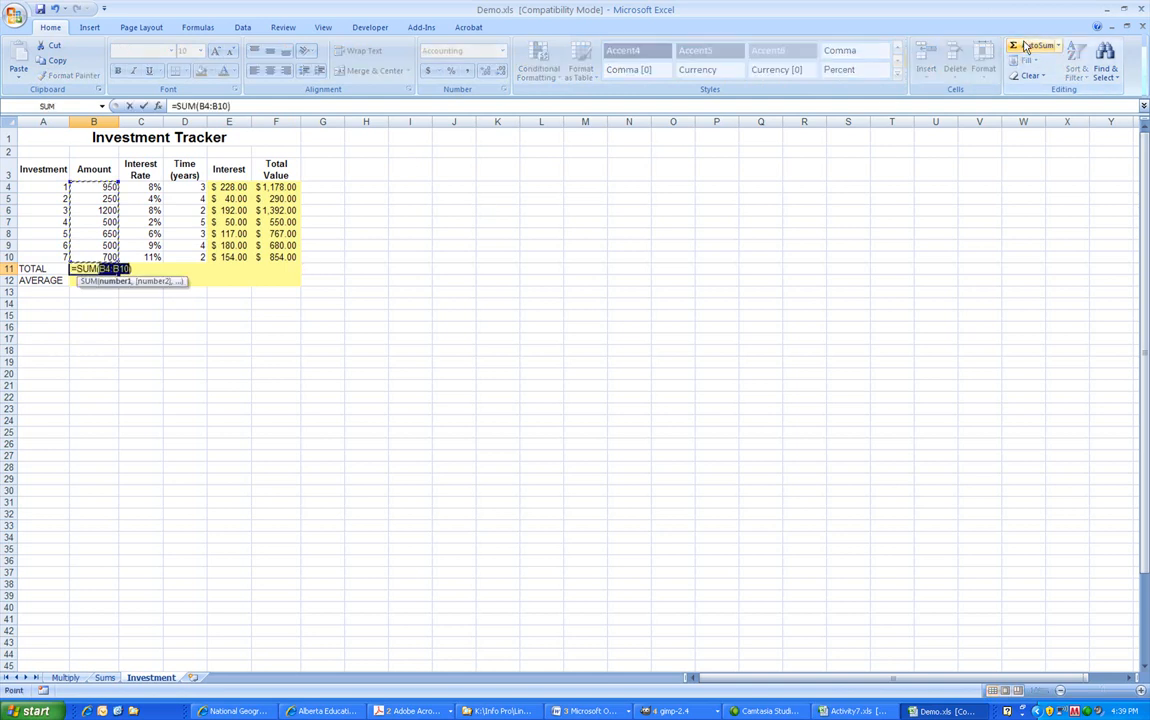
{"action": "key", "text": "Return"}
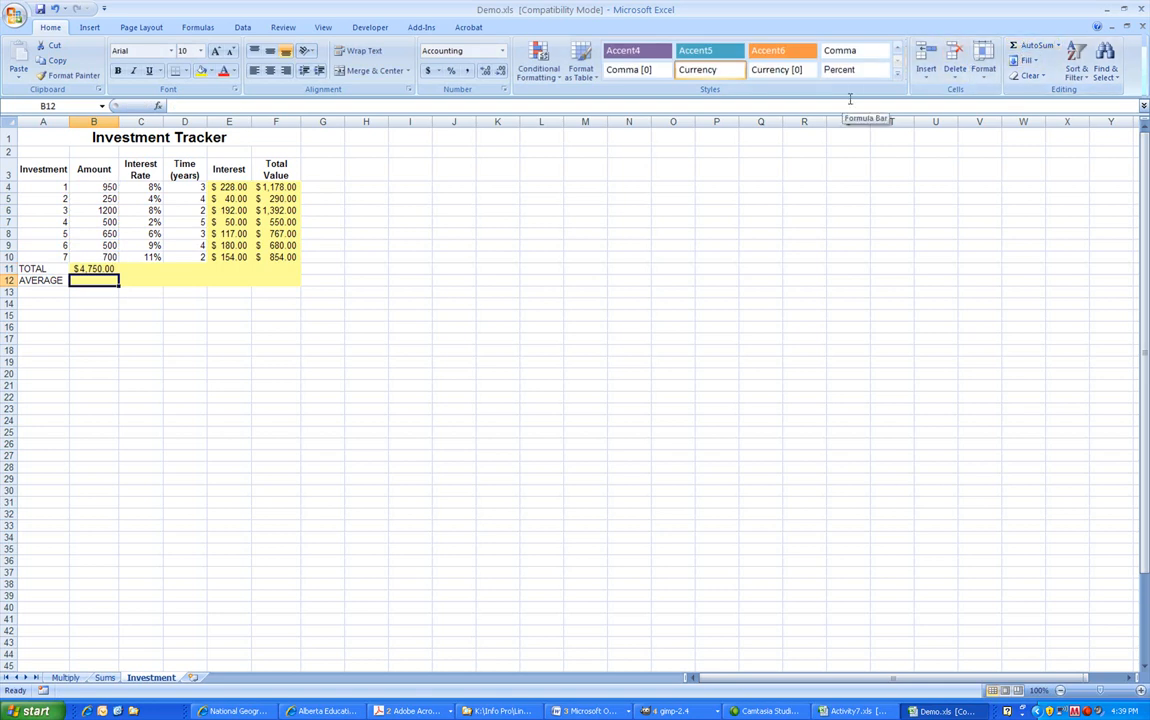
Average the investment amounts in B12 with =AVERAGE(B4:B10), leaving the total row out of the range.
{"action": "left_click", "coordinate": [1061, 47]}
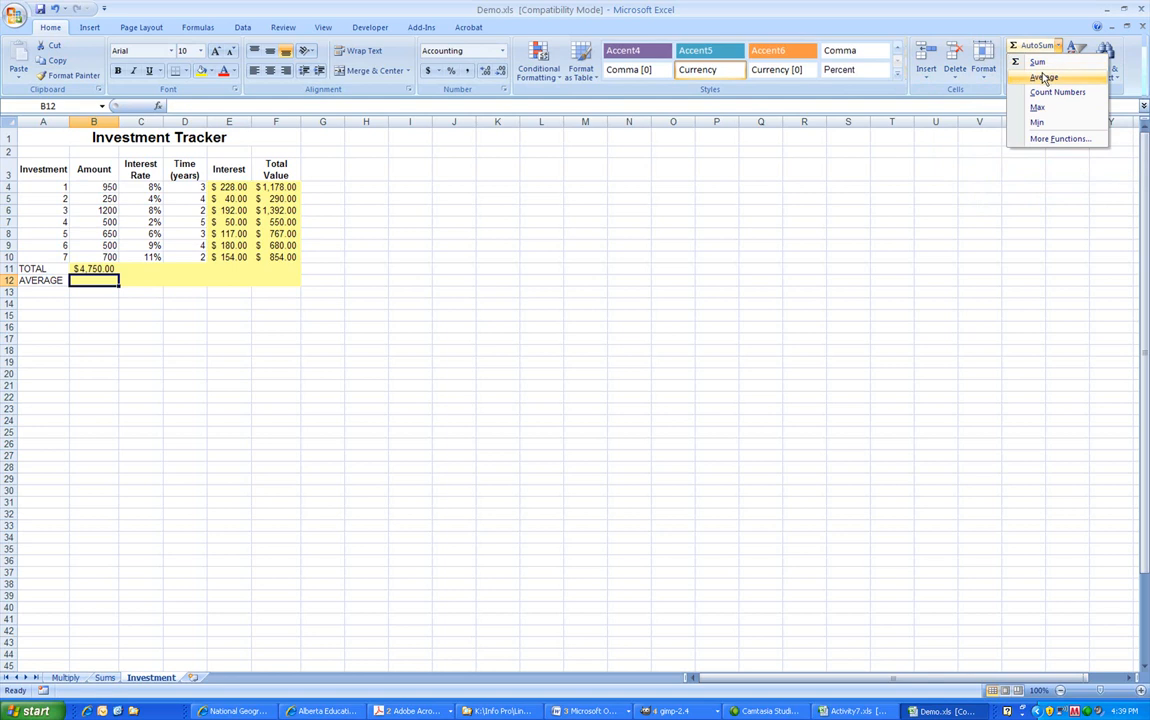
{"action": "left_click", "coordinate": [1045, 78]}
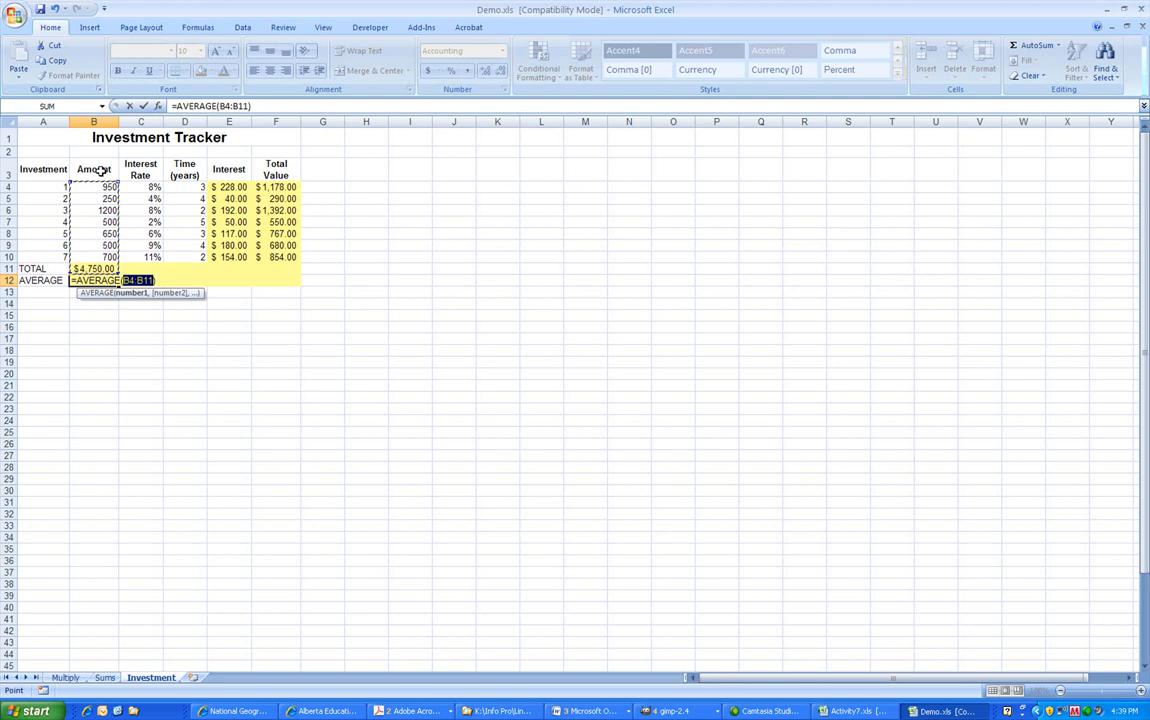
{"action": "left_click", "coordinate": [96, 257]}
{"action": "left_click_drag", "start_coordinate": [96, 257], "coordinate": [89, 187]}
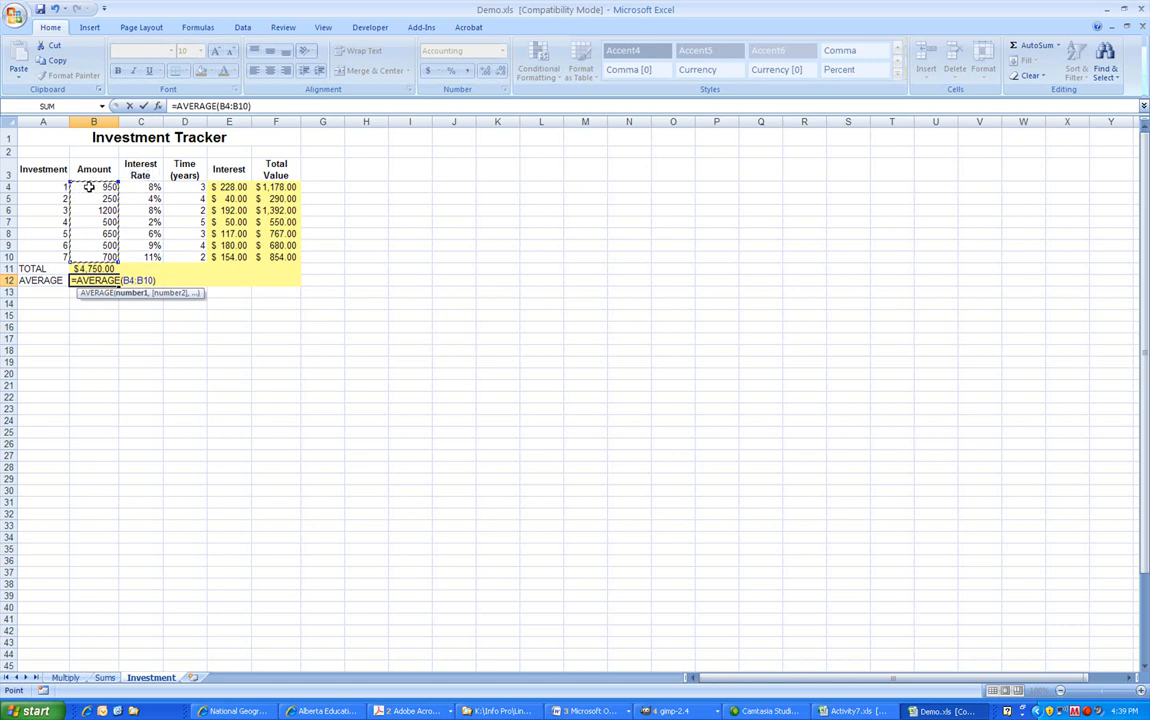
{"action": "key", "text": "Return"}
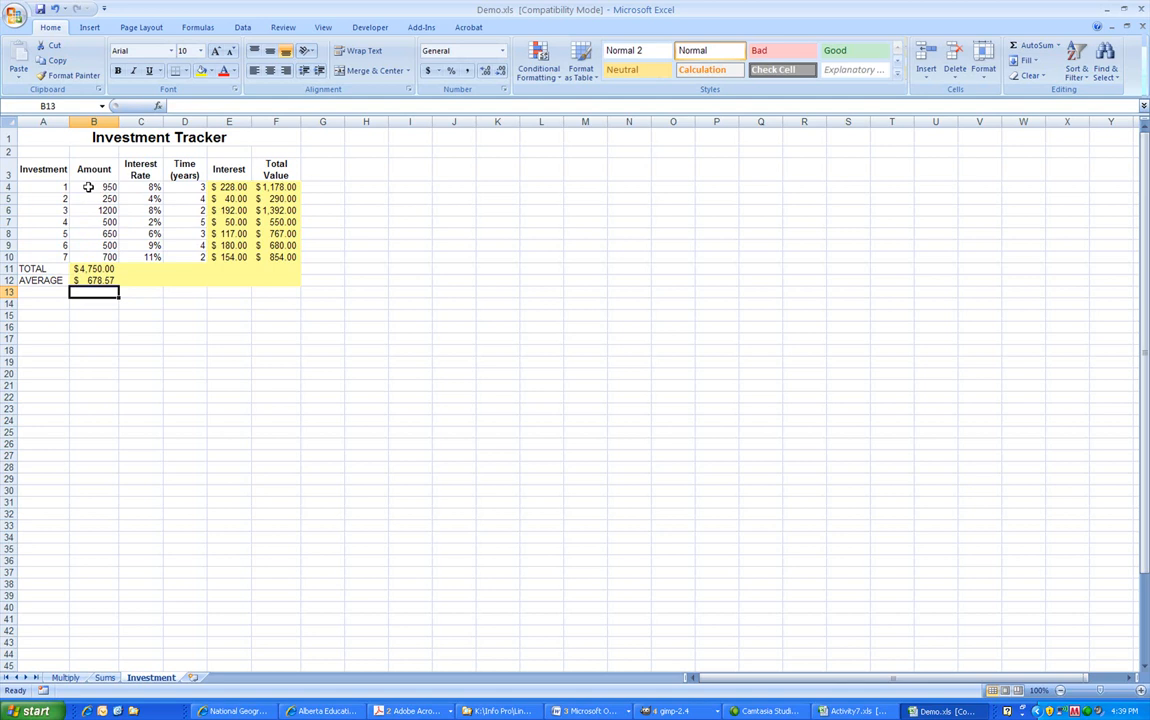
Fill the total and average formulas in B11:B12 across through column F.
{"action": "left_click", "coordinate": [100, 266]}
{"action": "left_click_drag", "start_coordinate": [100, 266], "coordinate": [100, 279]}
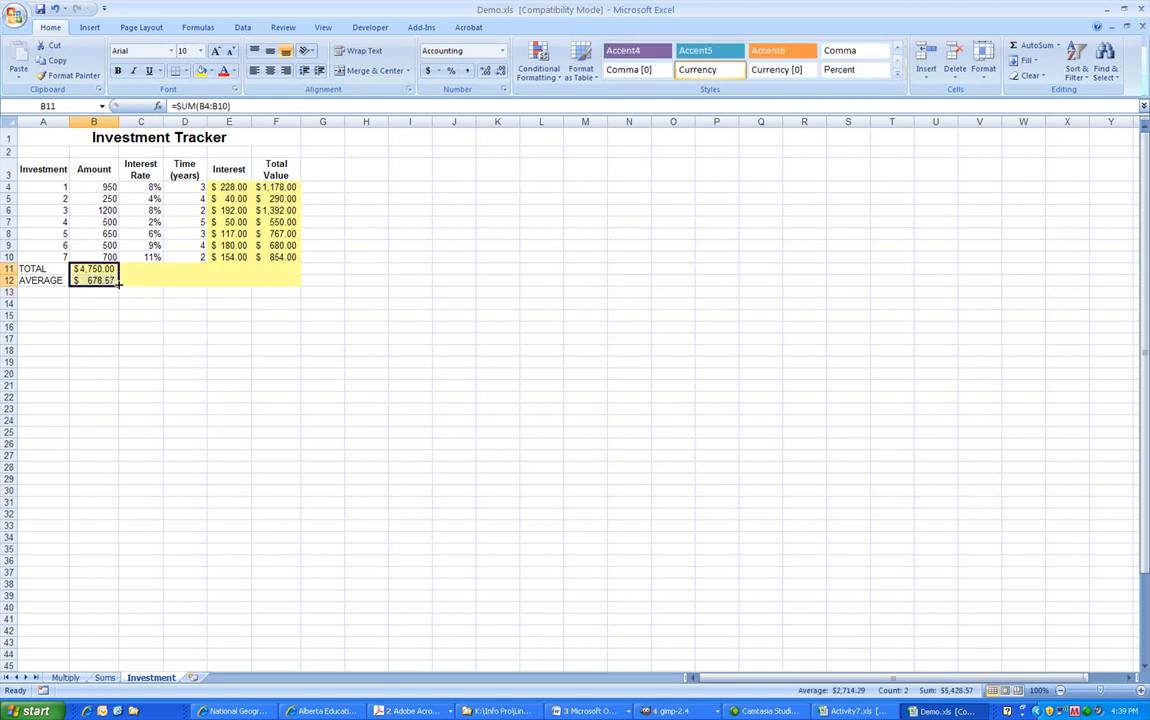
{"action": "left_click_drag", "start_coordinate": [118, 283], "coordinate": [292, 283]}
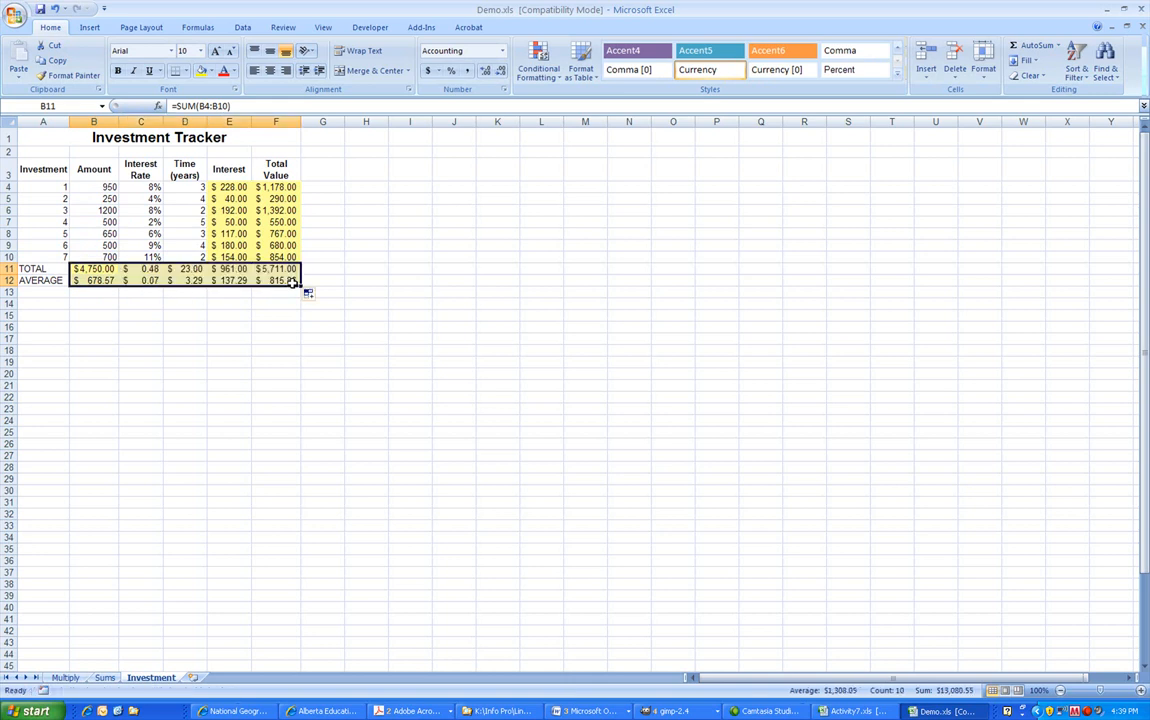
{"action": "left_click", "coordinate": [256, 303]}
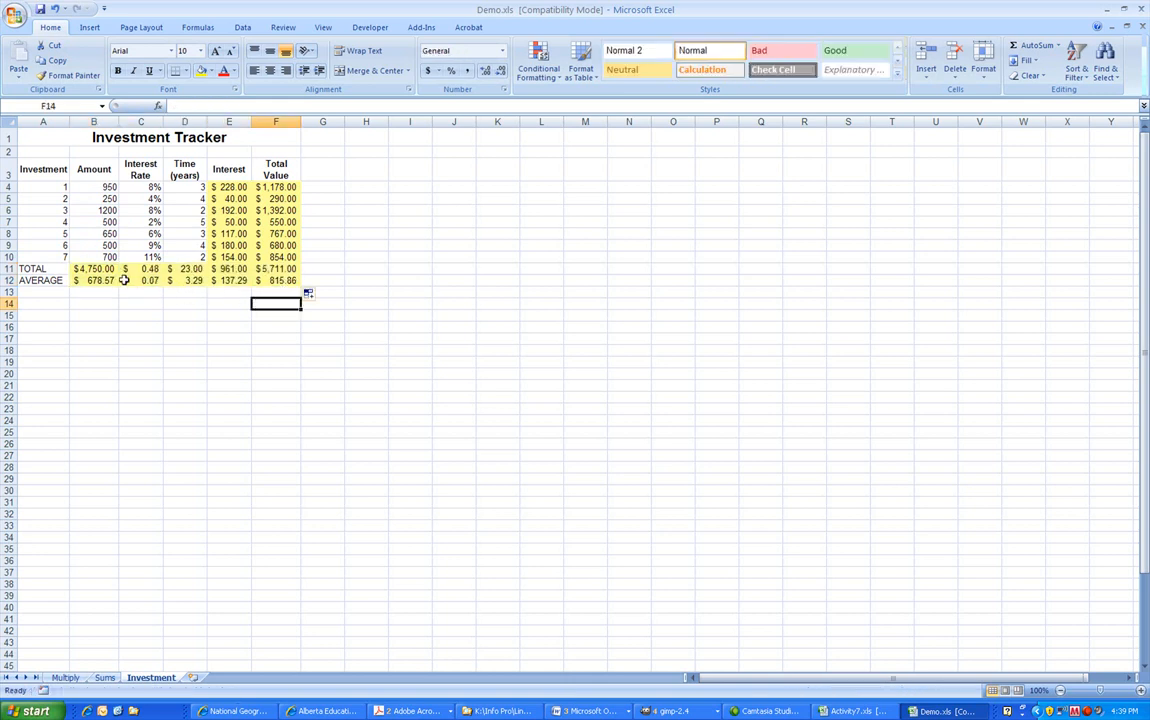
Clear all the total and average formulas in B11:F12.
{"action": "left_click_drag", "start_coordinate": [103, 269], "coordinate": [298, 281]}
{"action": "key", "text": "BackSpace"}
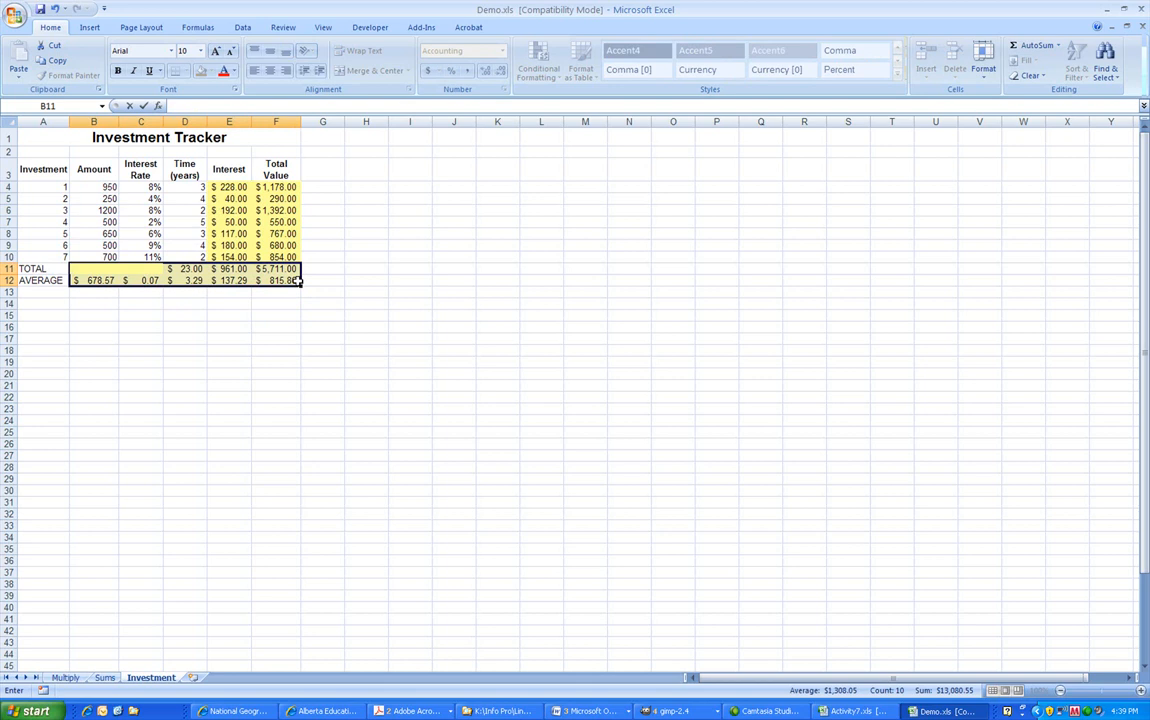
{"action": "left_click", "coordinate": [285, 350]}
{"action": "left_click_drag", "start_coordinate": [287, 281], "coordinate": [84, 270]}
{"action": "key", "text": "Delete"}
Enter the Amount column's total in B11 again using AutoSum over B4:B10.
{"action": "left_click", "coordinate": [84, 270]}
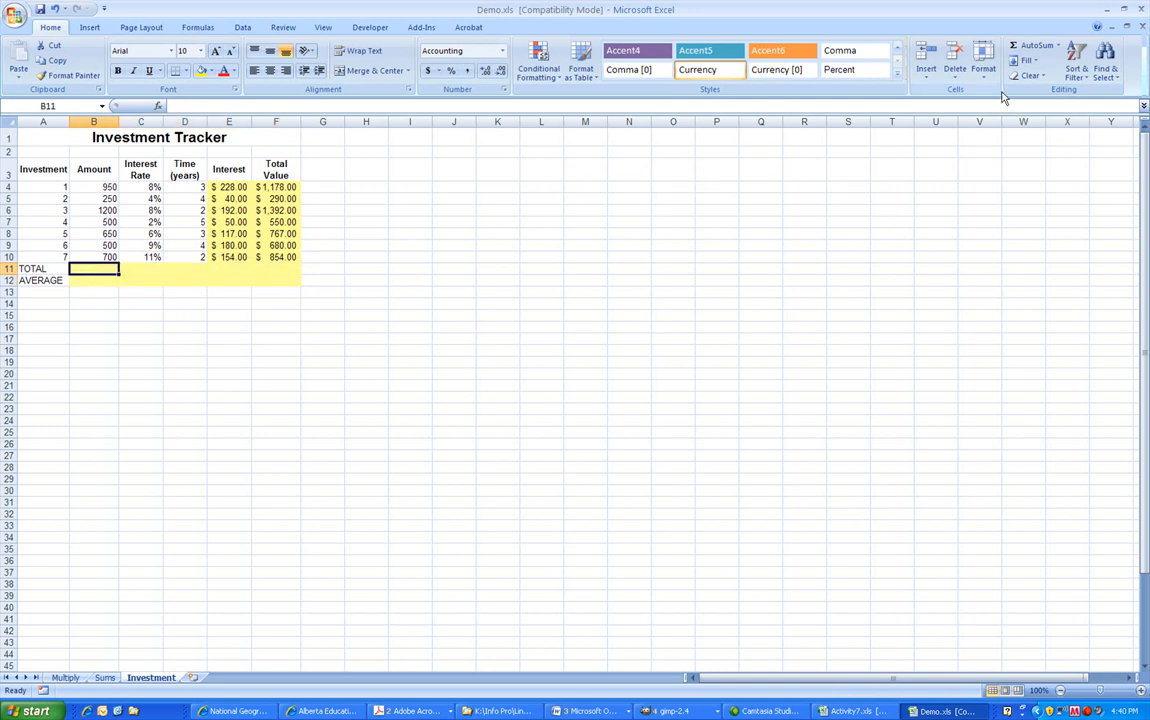
{"action": "left_click", "coordinate": [1021, 56]}
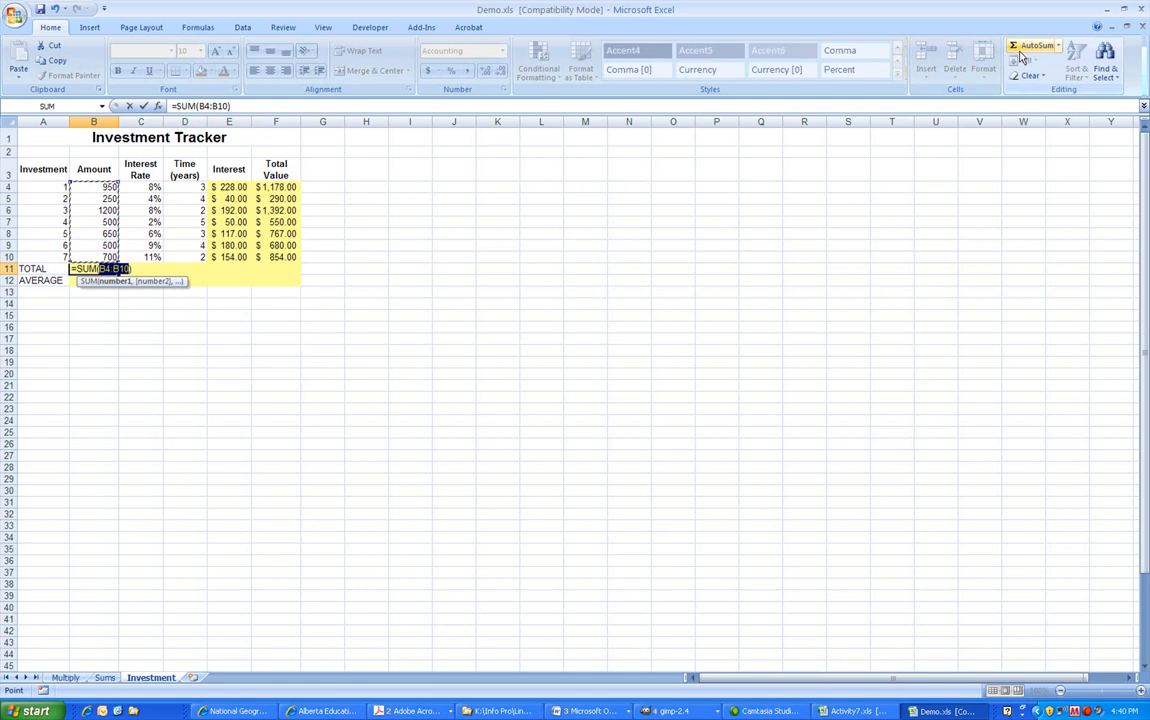
{"action": "key", "text": "Return"}
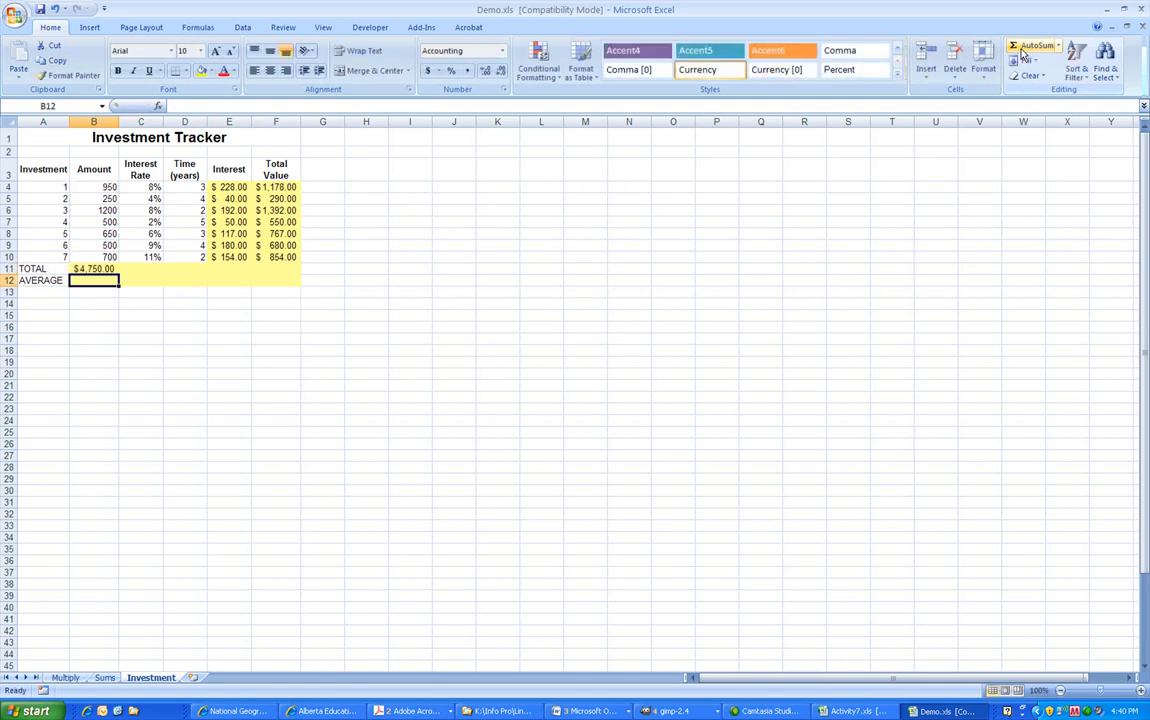
Enter the Amount column's average in B12 again with the AutoSum Average function over B4:B10.
{"action": "left_click", "coordinate": [1060, 47]}
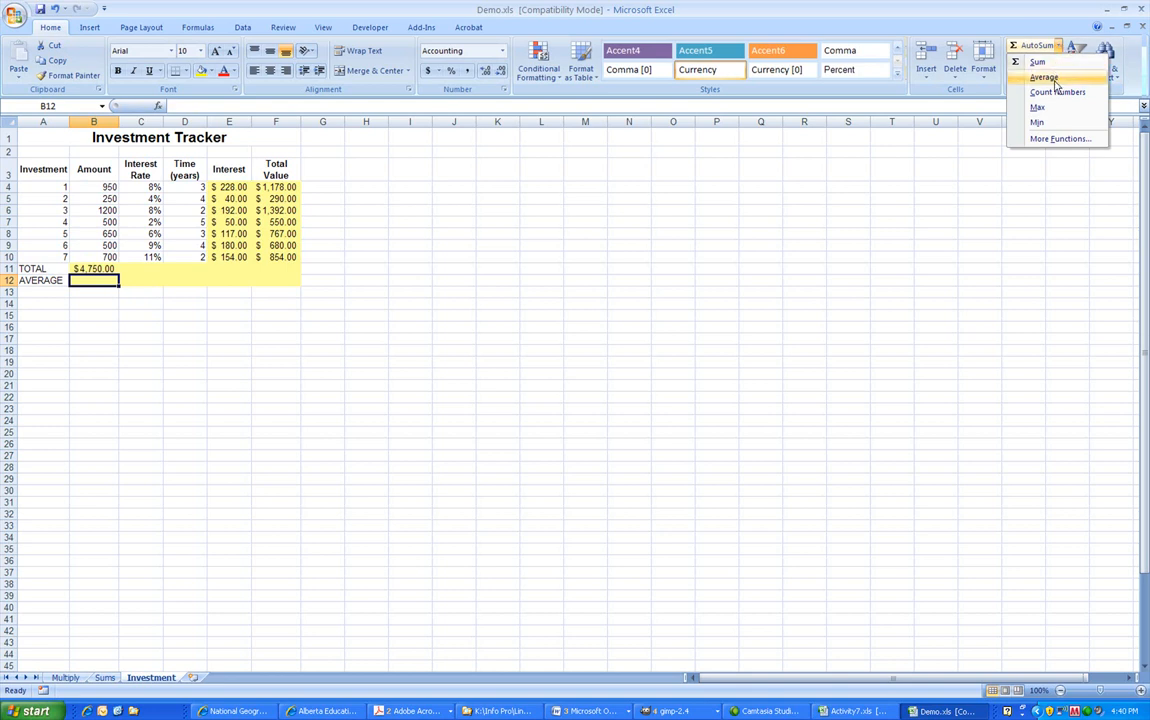
{"action": "left_click", "coordinate": [1055, 80]}
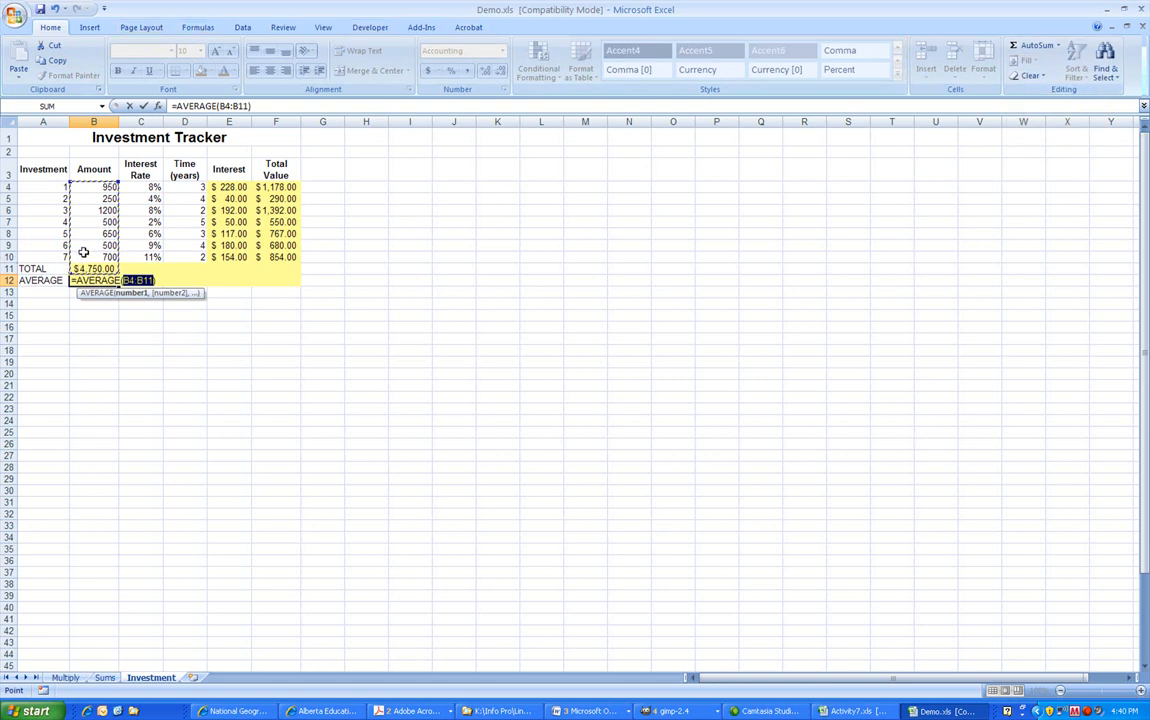
{"action": "left_click_drag", "start_coordinate": [87, 251], "coordinate": [91, 187]}
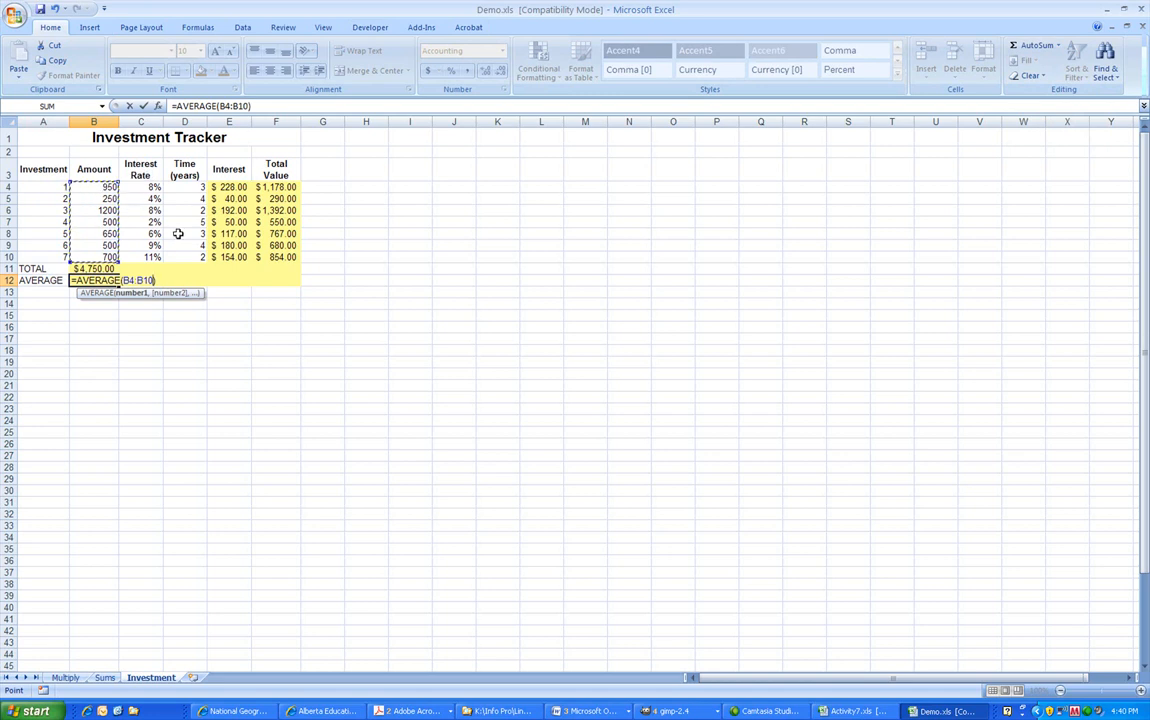
{"action": "key", "text": "Return"}
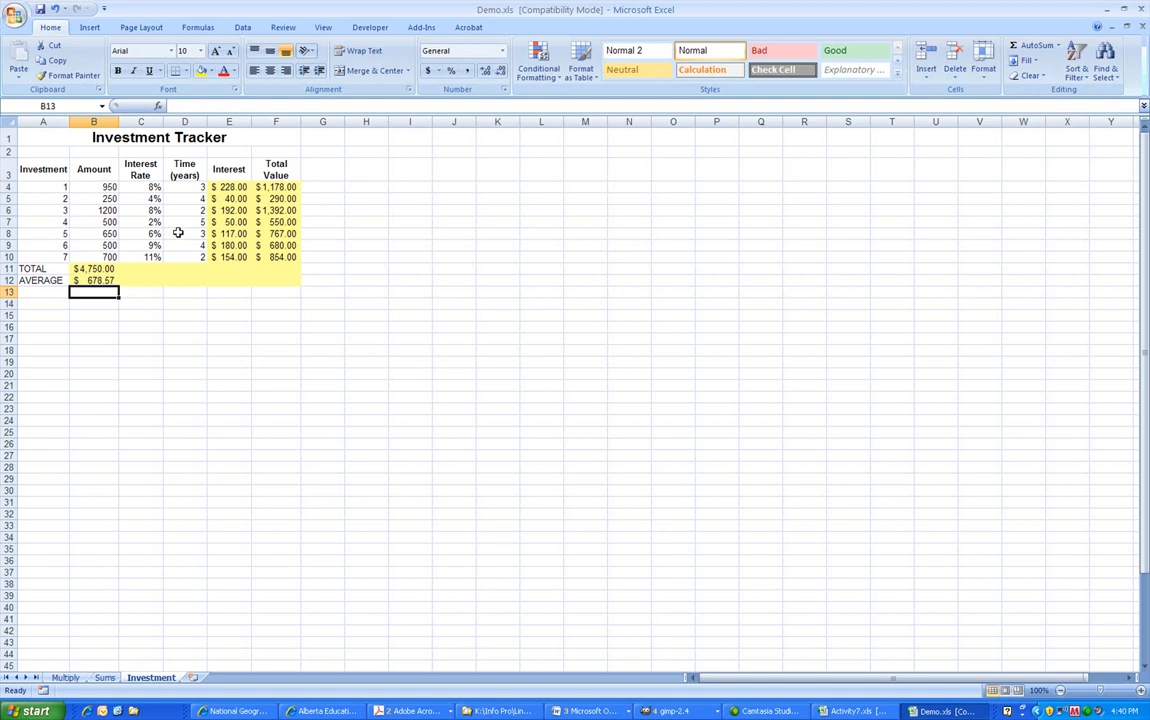
Copy the Amount column's total and average formulas from B11:B12 across through column F again.
{"action": "left_click_drag", "start_coordinate": [100, 268], "coordinate": [302, 281]}
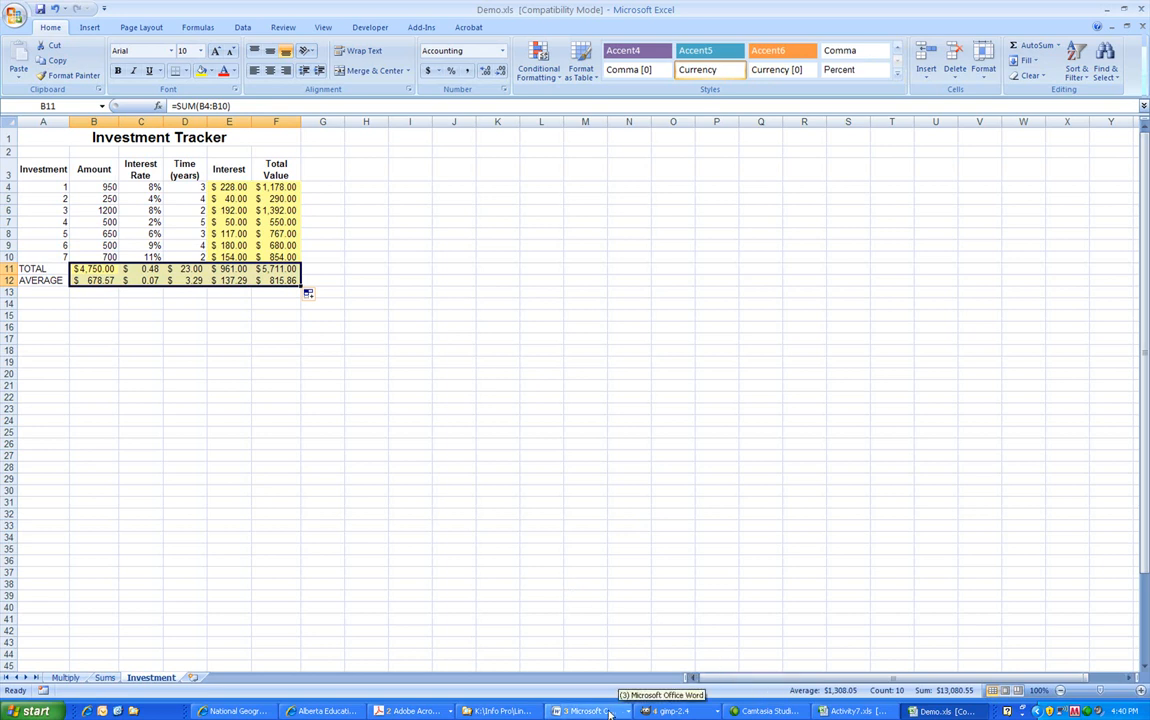
Switch to Activity 7.doc in Word and highlight the formula instructions for worksheets Activity7_1 and Activity7_2.
{"action": "left_click", "coordinate": [497, 711]}
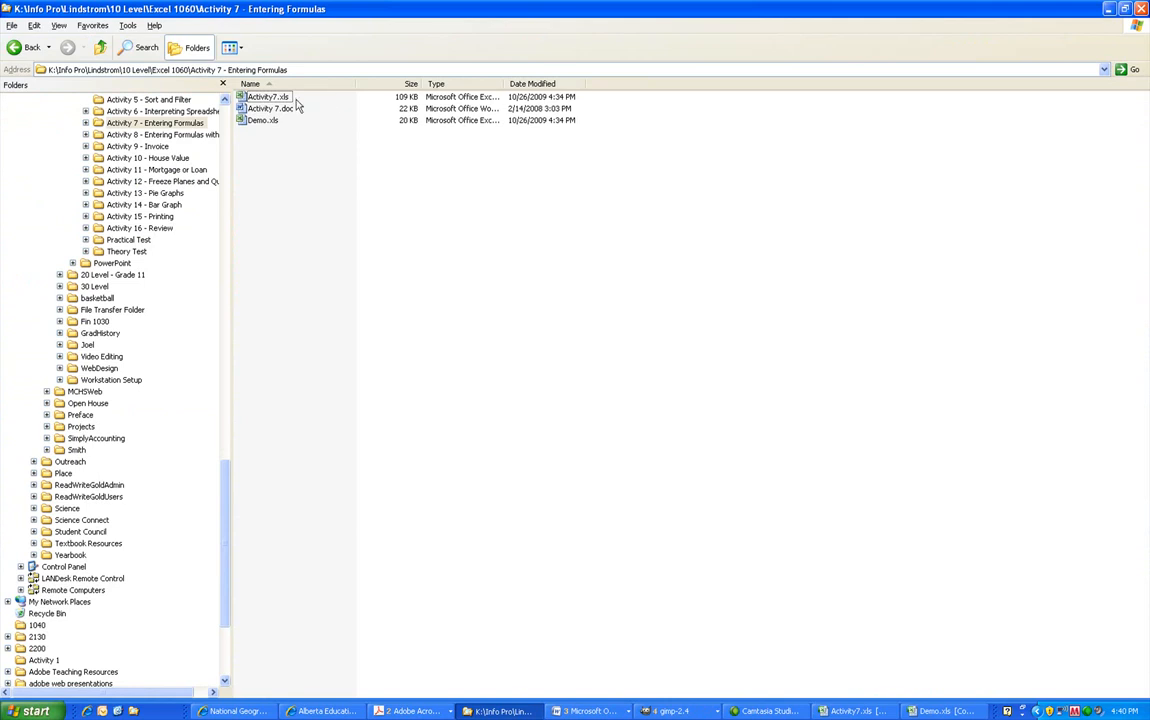
{"action": "left_click", "coordinate": [289, 108]}
{"action": "left_click", "coordinate": [590, 711]}
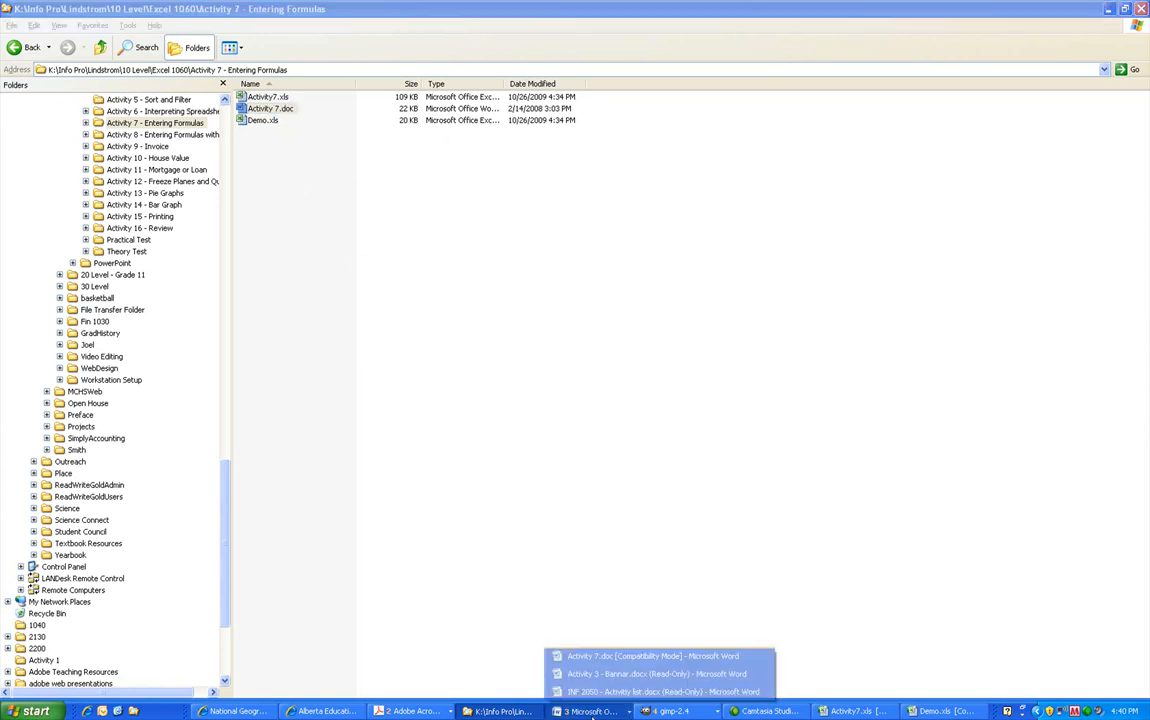
{"action": "left_click", "coordinate": [607, 656]}
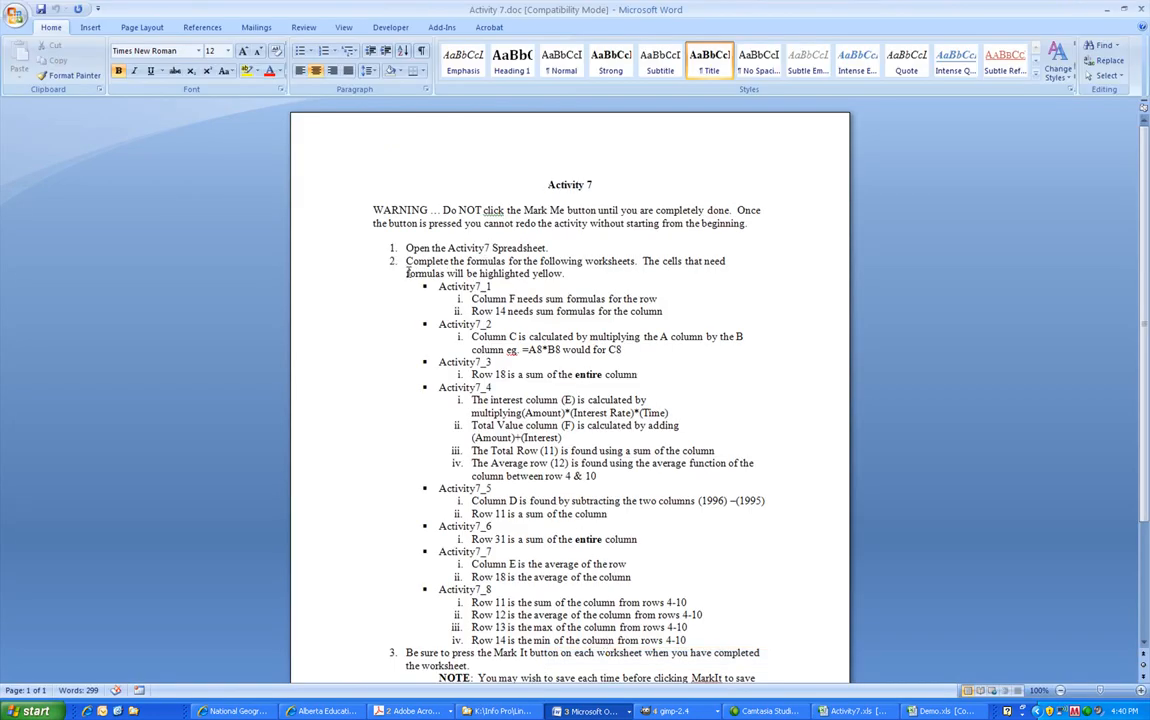
{"action": "left_click_drag", "start_coordinate": [486, 312], "coordinate": [658, 315]}
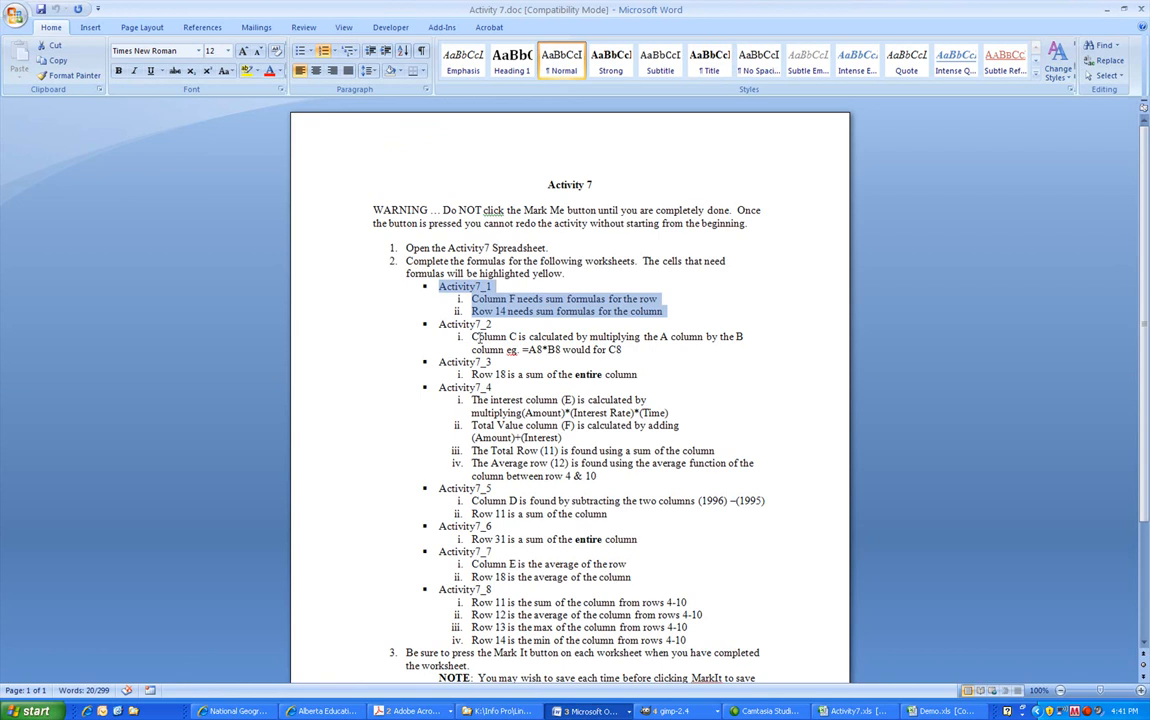
{"action": "left_click_drag", "start_coordinate": [470, 336], "coordinate": [636, 352]}
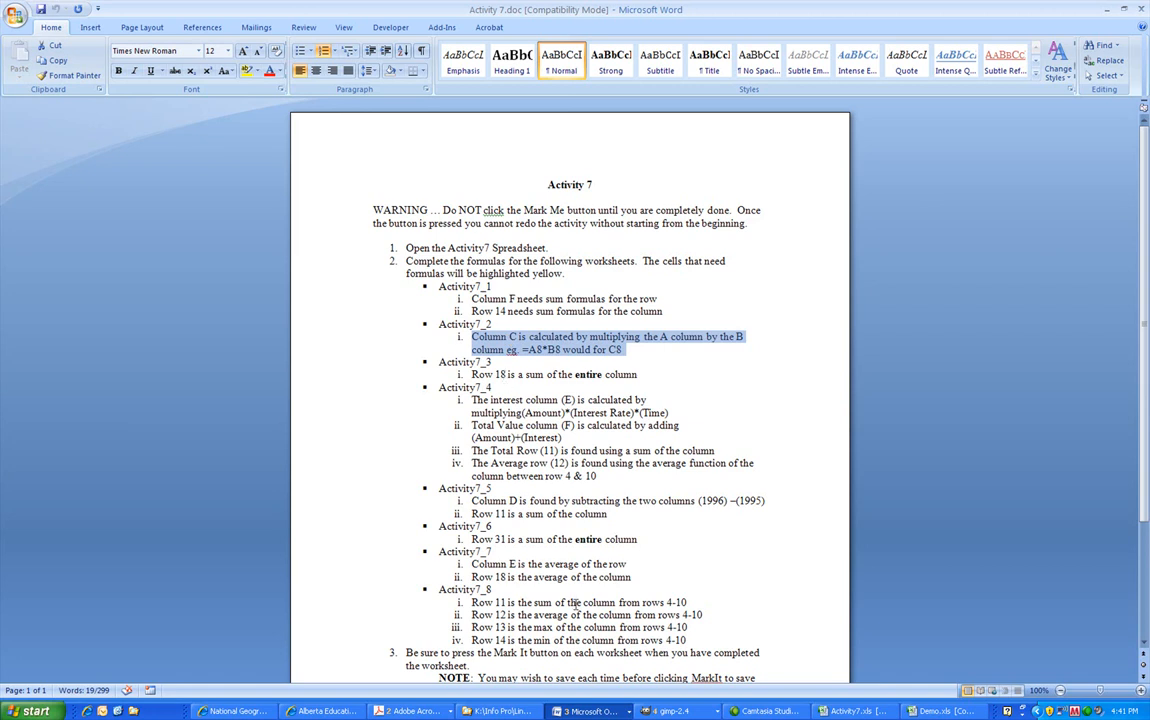
Switch to Activity7.xls in Excel and look through its exercise worksheets, including Activity7-1, Activity7-2, Activity7-3 and Activity7-8.
{"action": "left_click", "coordinate": [873, 712]}
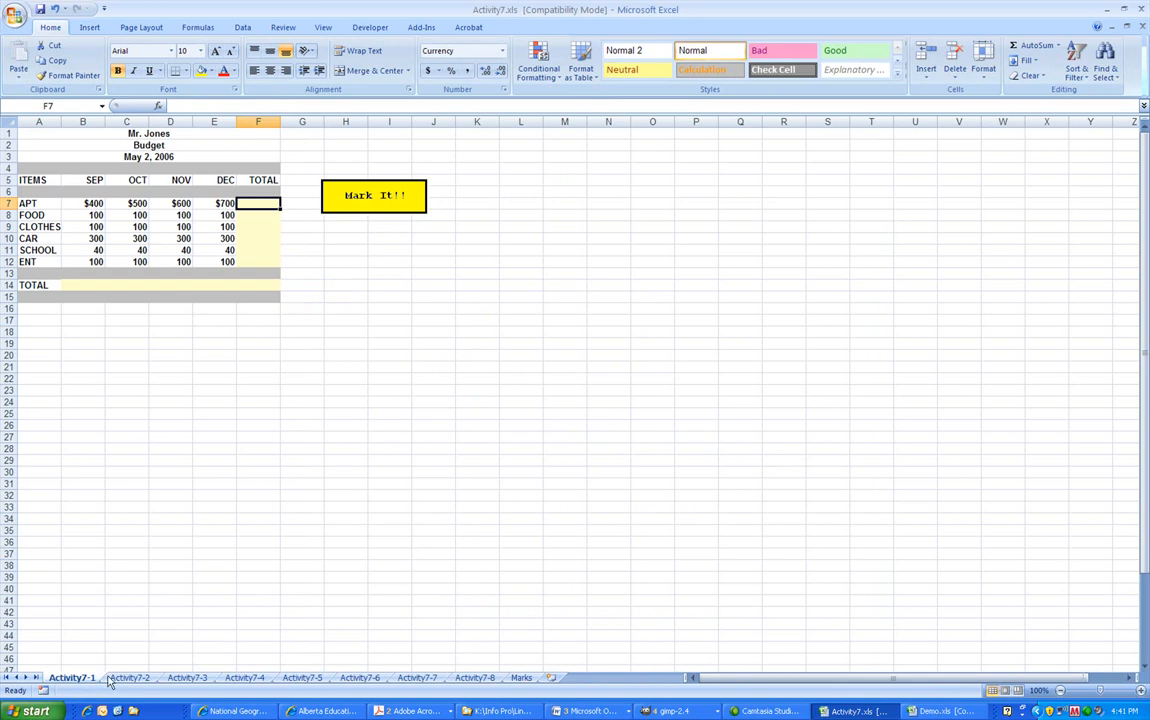
{"action": "left_click", "coordinate": [129, 677]}
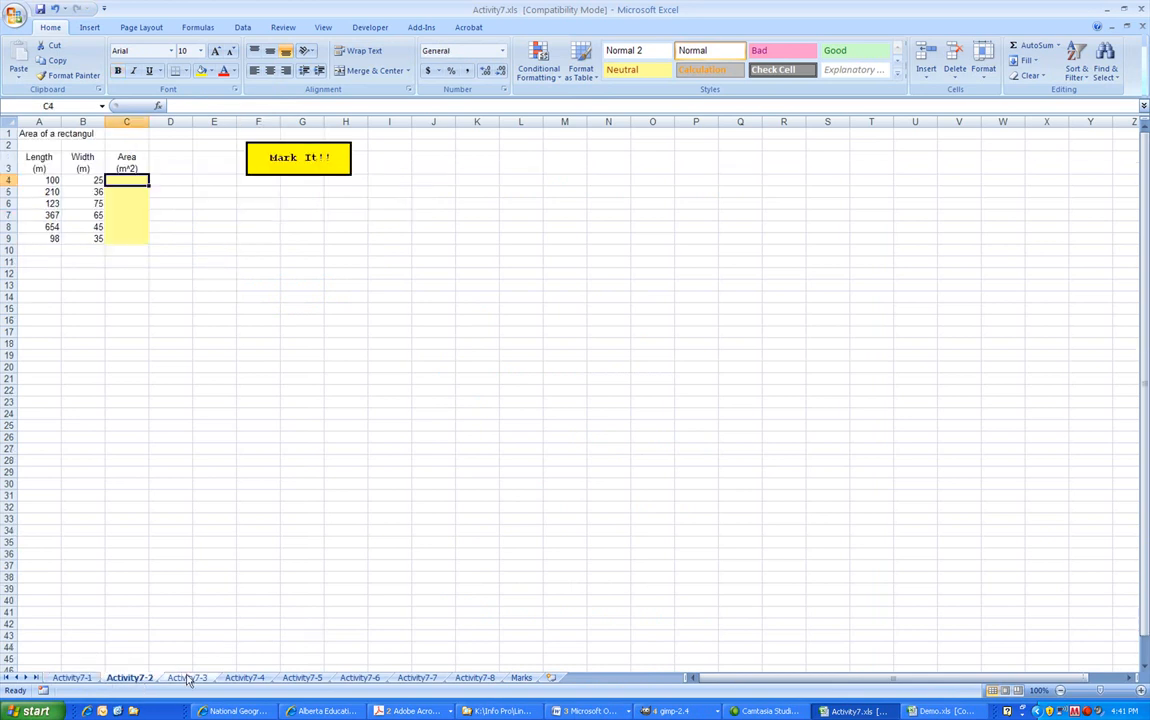
{"action": "left_click", "coordinate": [186, 676]}
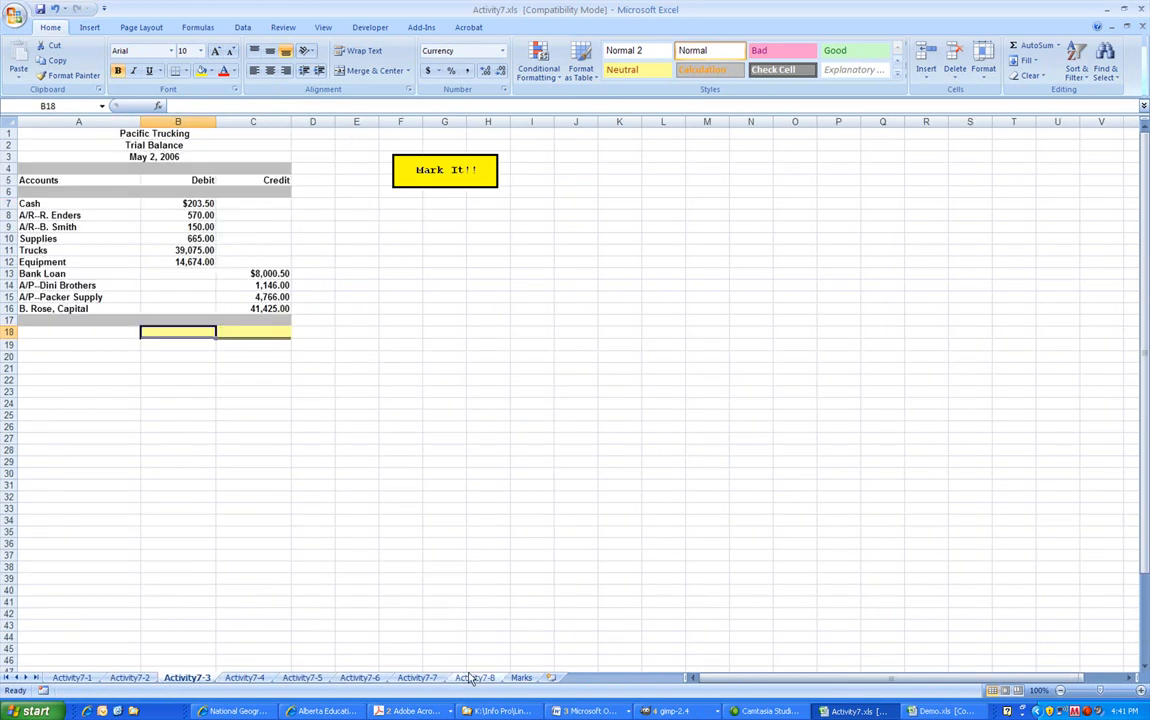
{"action": "left_click", "coordinate": [470, 678]}
{"action": "left_click", "coordinate": [72, 678]}
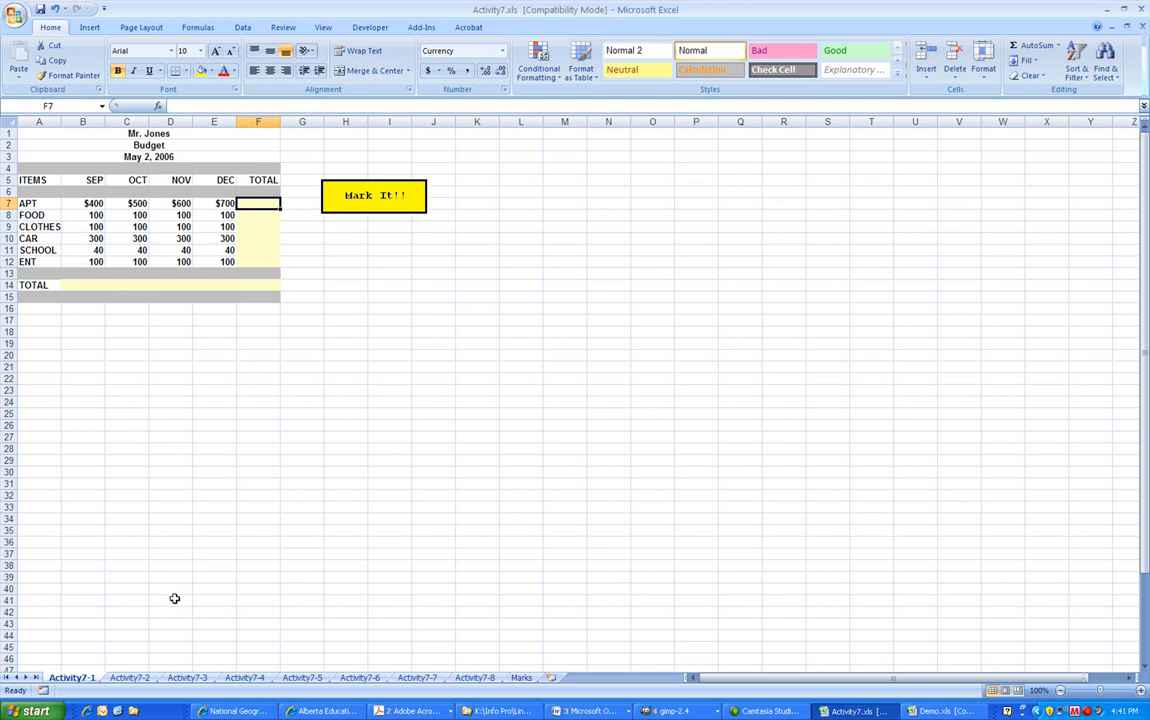
{"action": "left_click", "coordinate": [147, 679]}
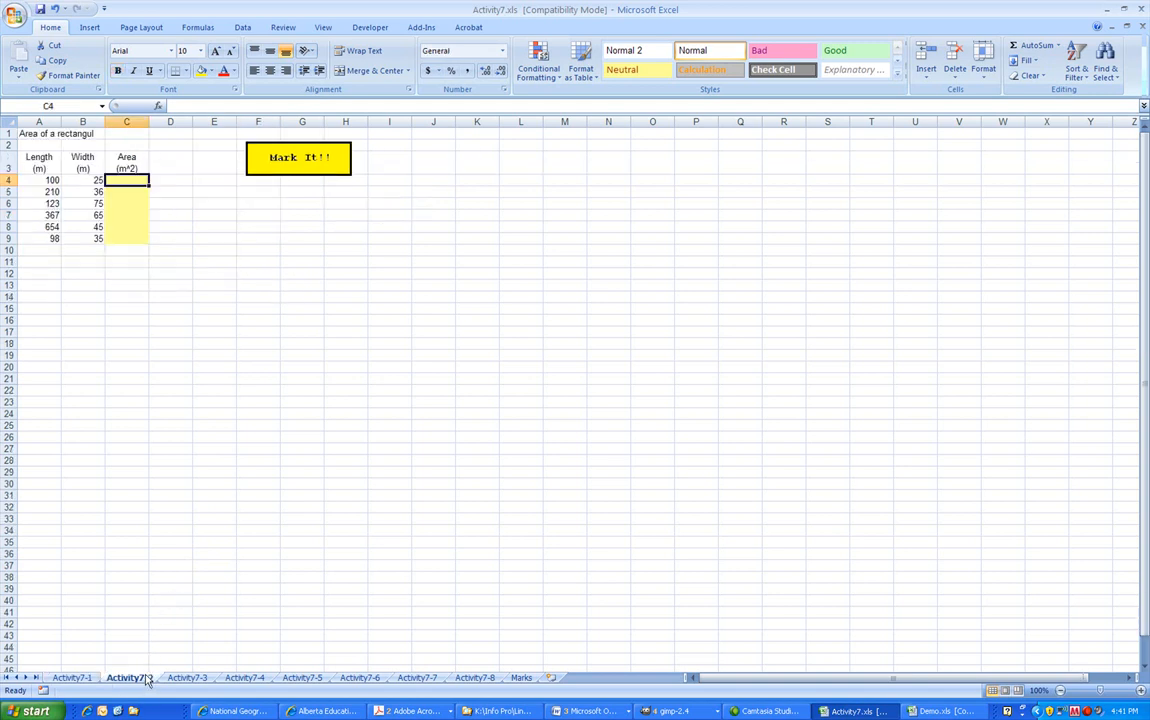
{"action": "left_click", "coordinate": [185, 679]}
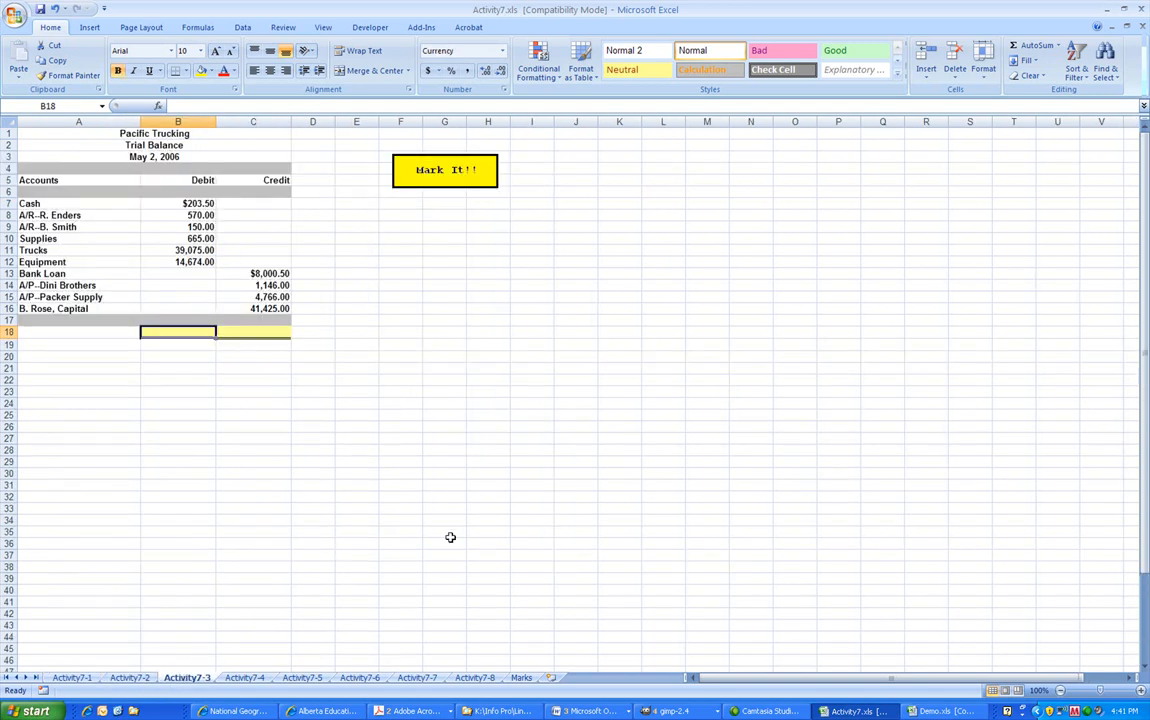
{"action": "right_click", "coordinate": [1095, 711]}
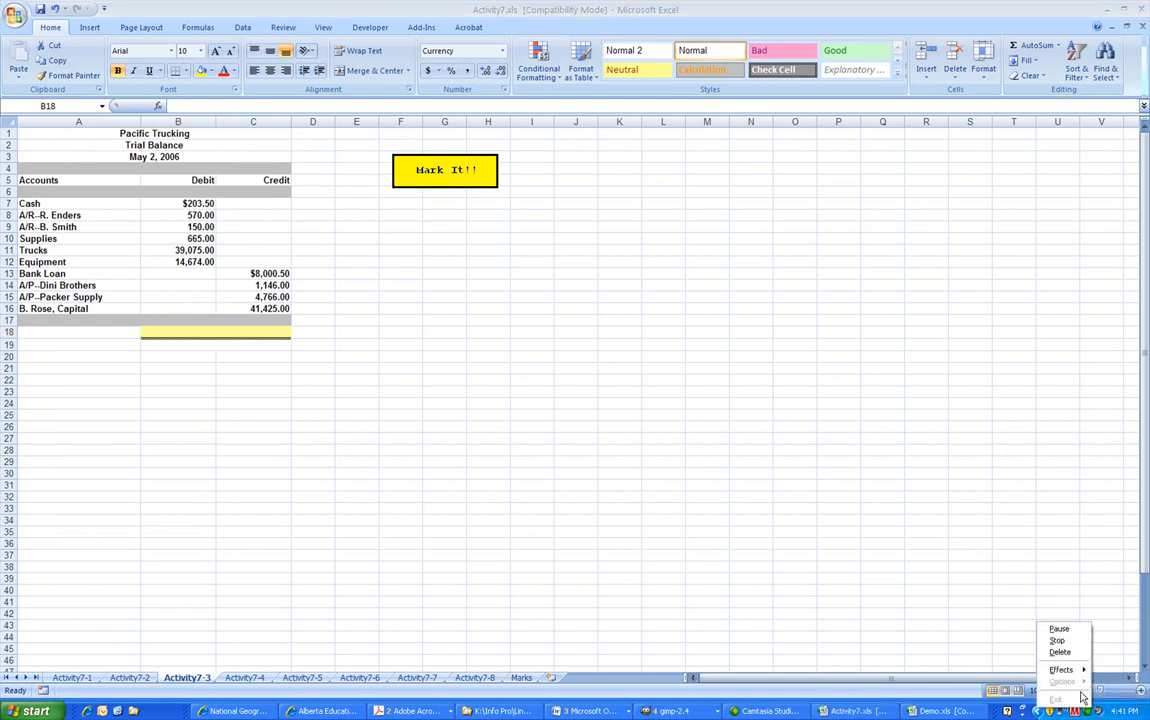